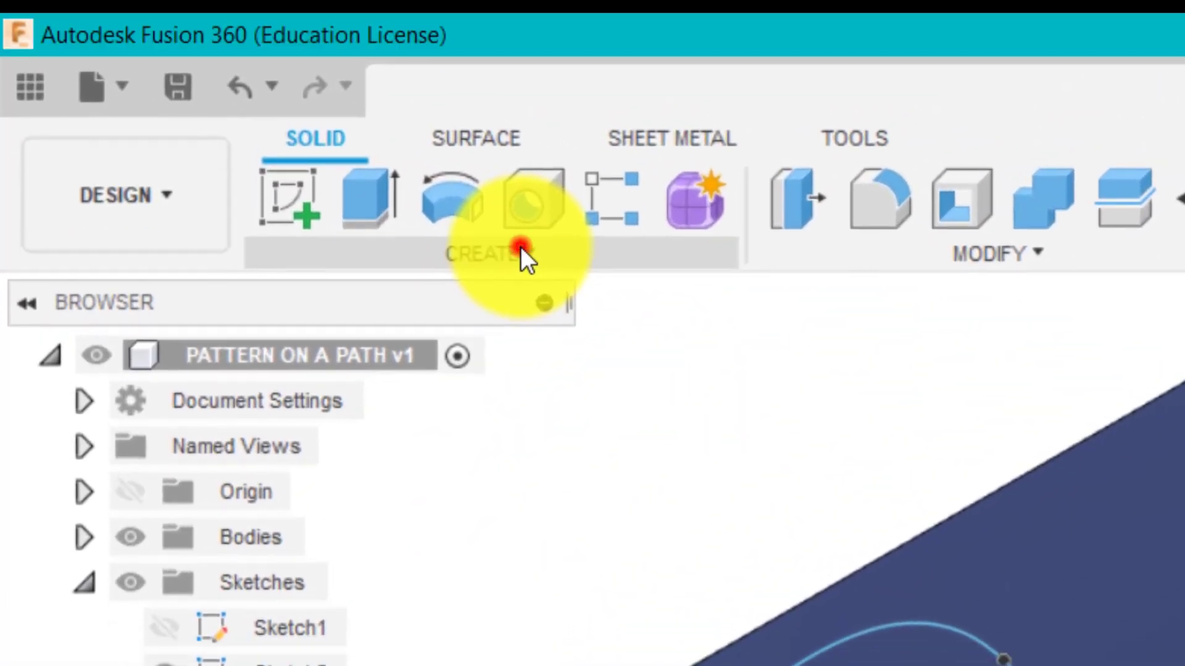
Start a Pattern on Path with Extrude2's oval pocket as the object and the wavy spline as path
left_click(201, 113)
mouse_move(530, 469)
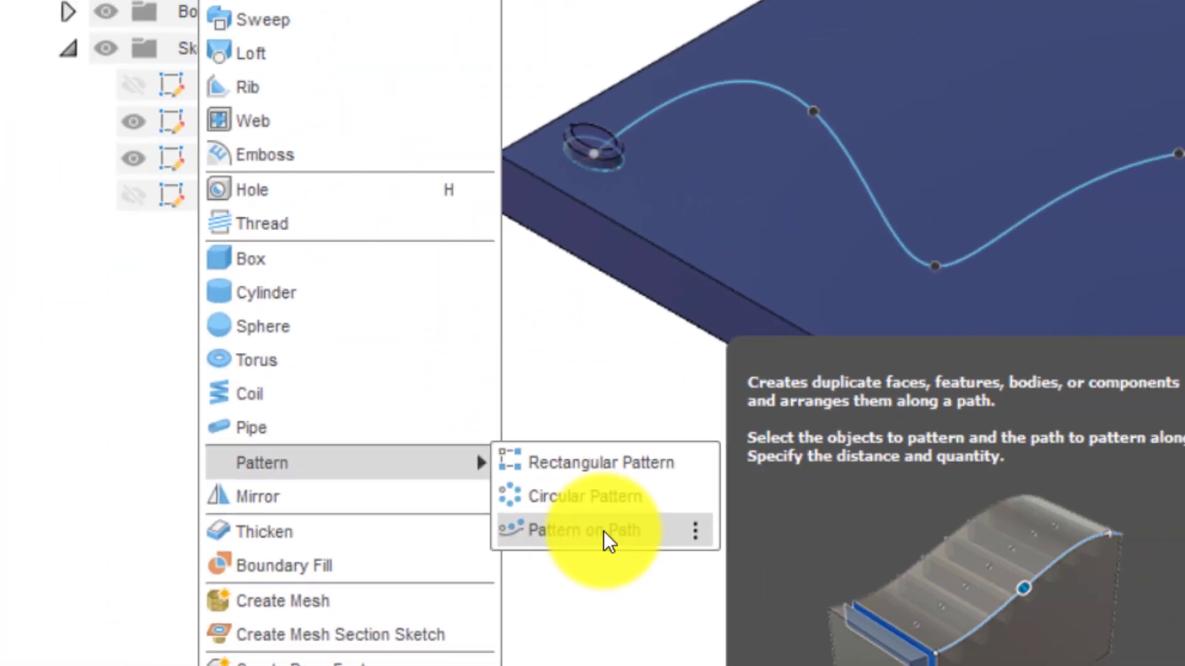
left_click(603, 531)
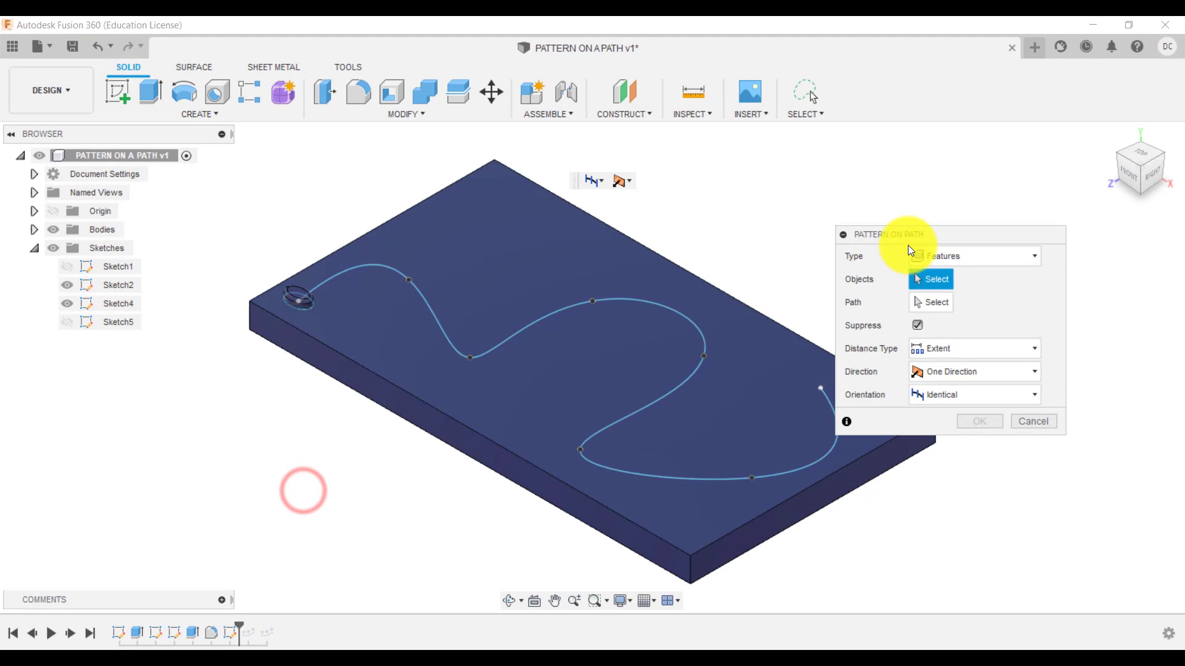
left_click(913, 236)
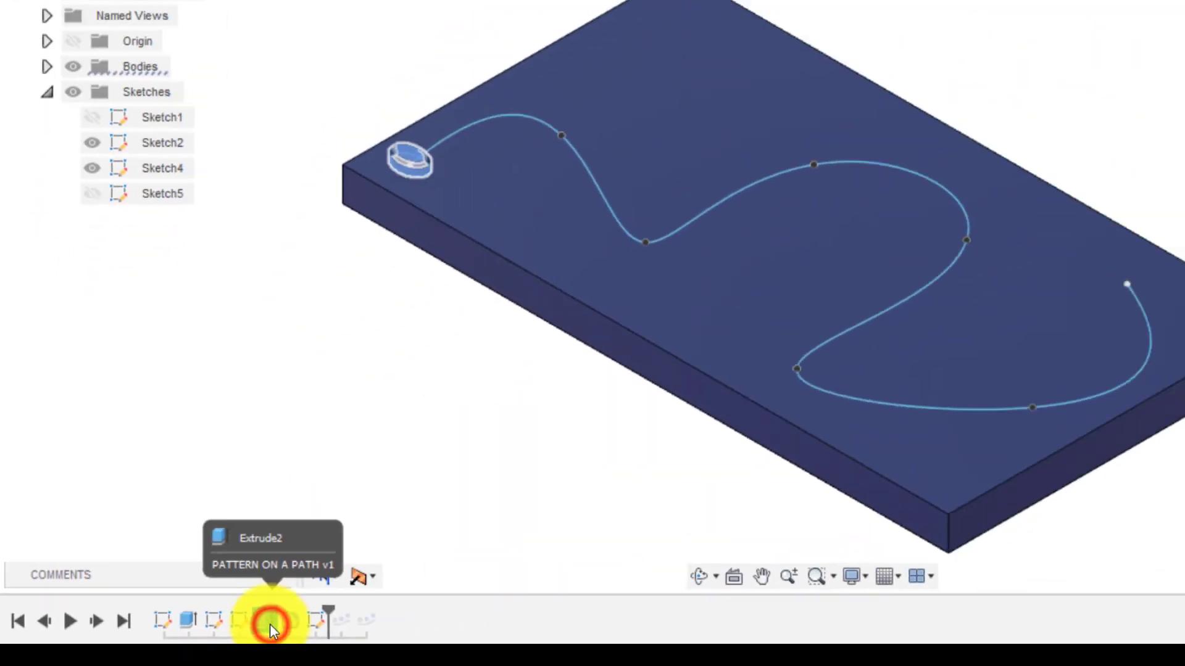
left_click(269, 623)
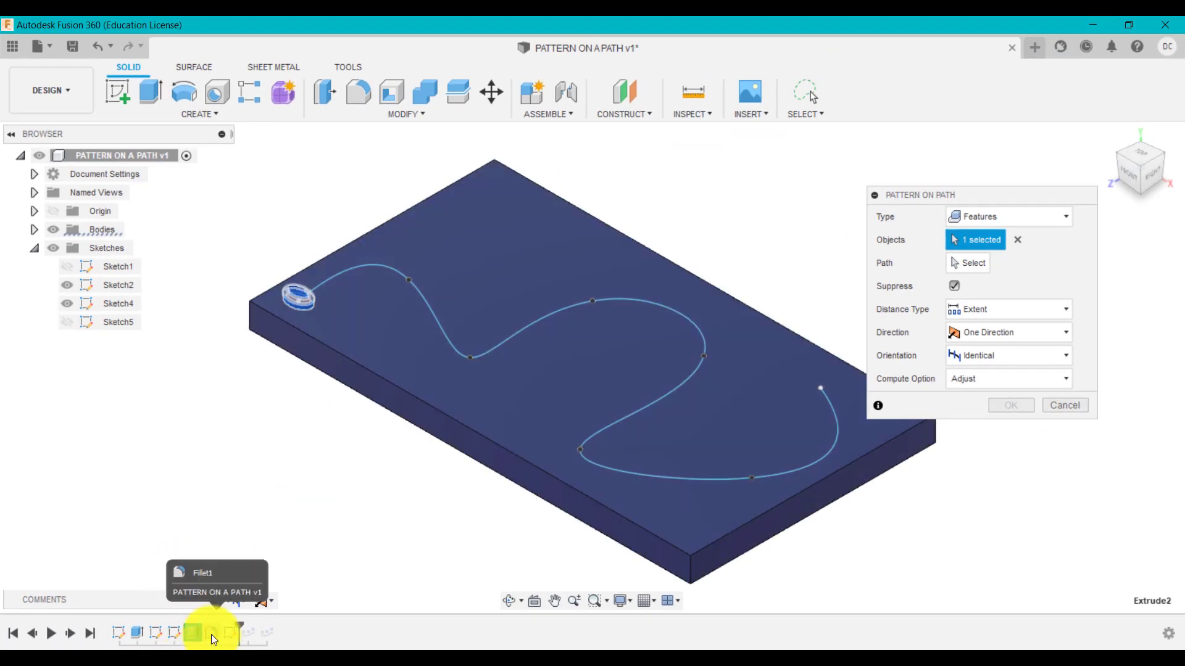
left_click(973, 265)
left_click(689, 316)
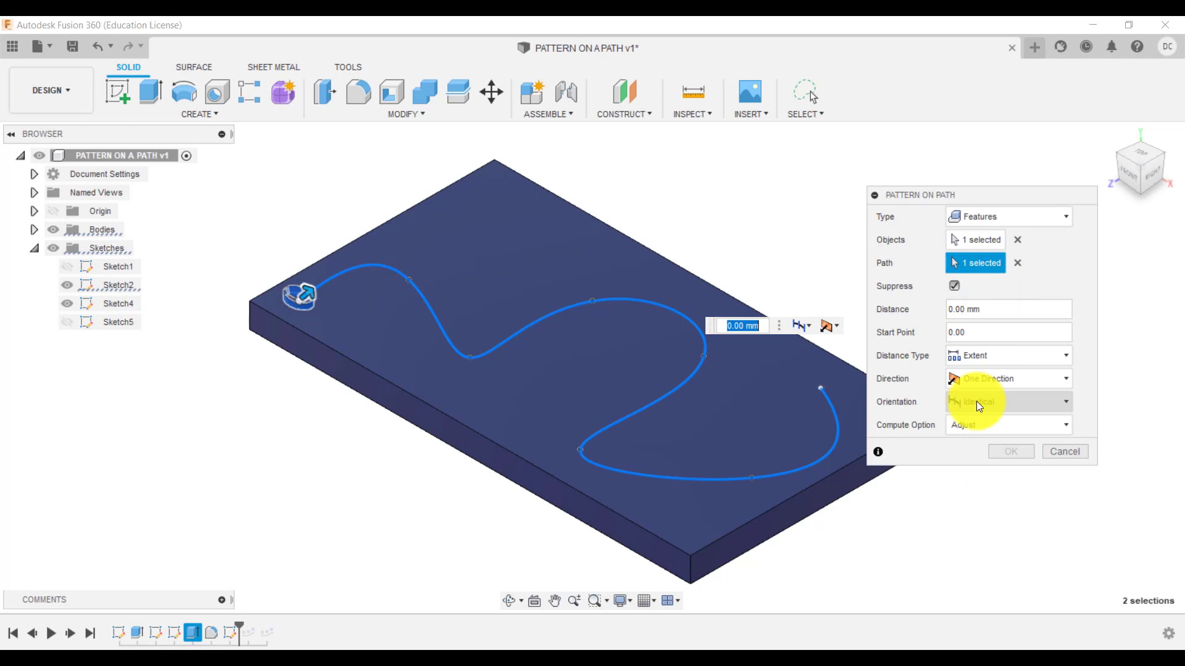
Try a 10 mm Distance, drag the extent along the spline, then set Distance to 50 mm
left_click(985, 316)
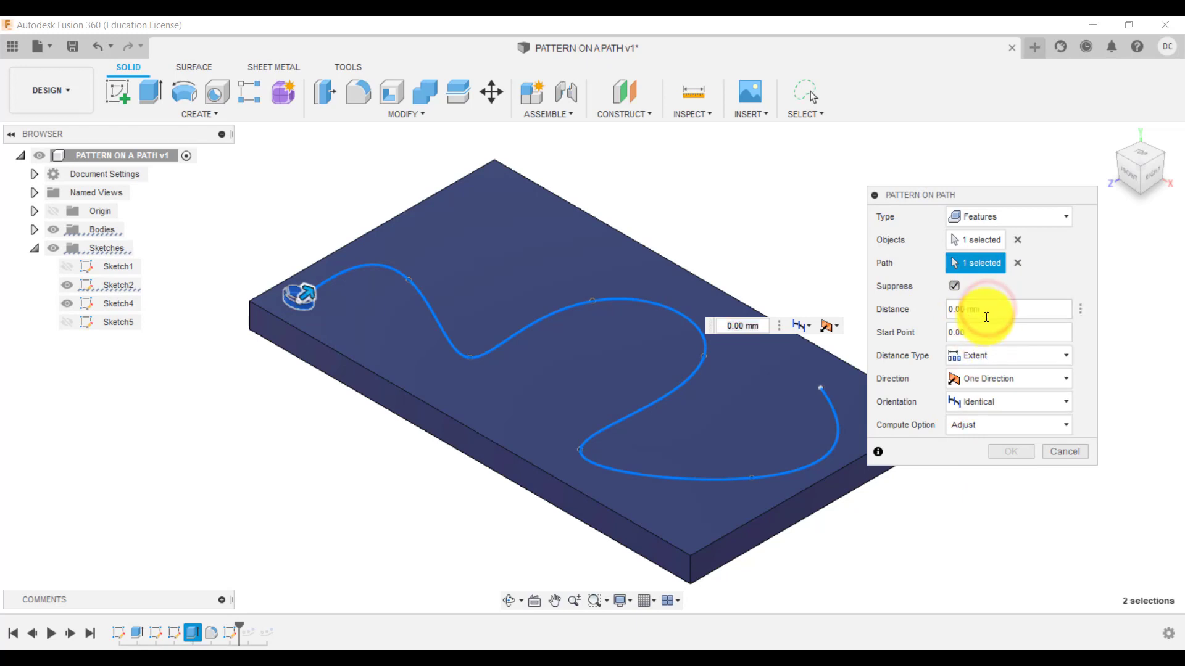
double_click(981, 309)
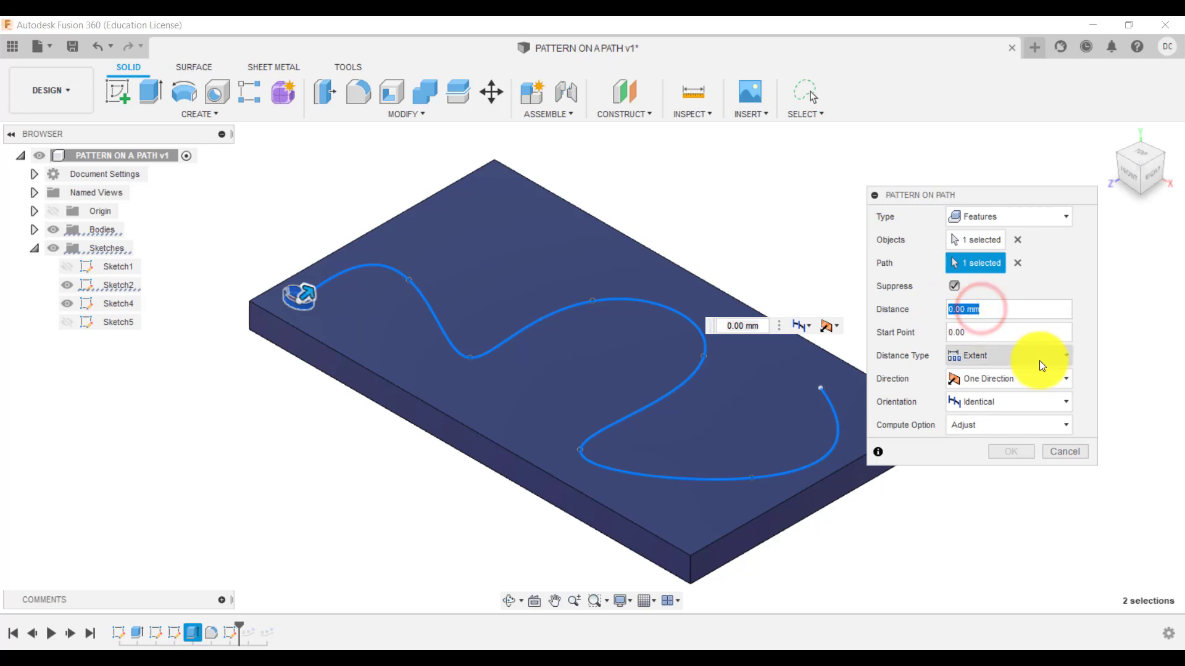
type("10")
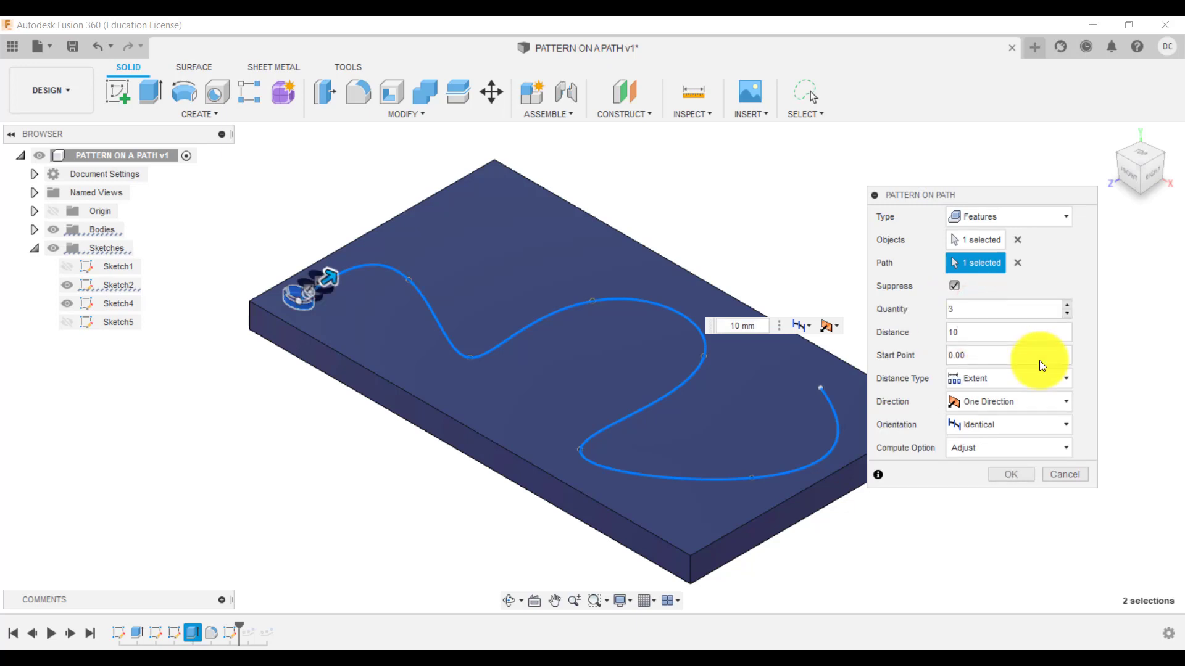
scroll(355, 271, "up", 5)
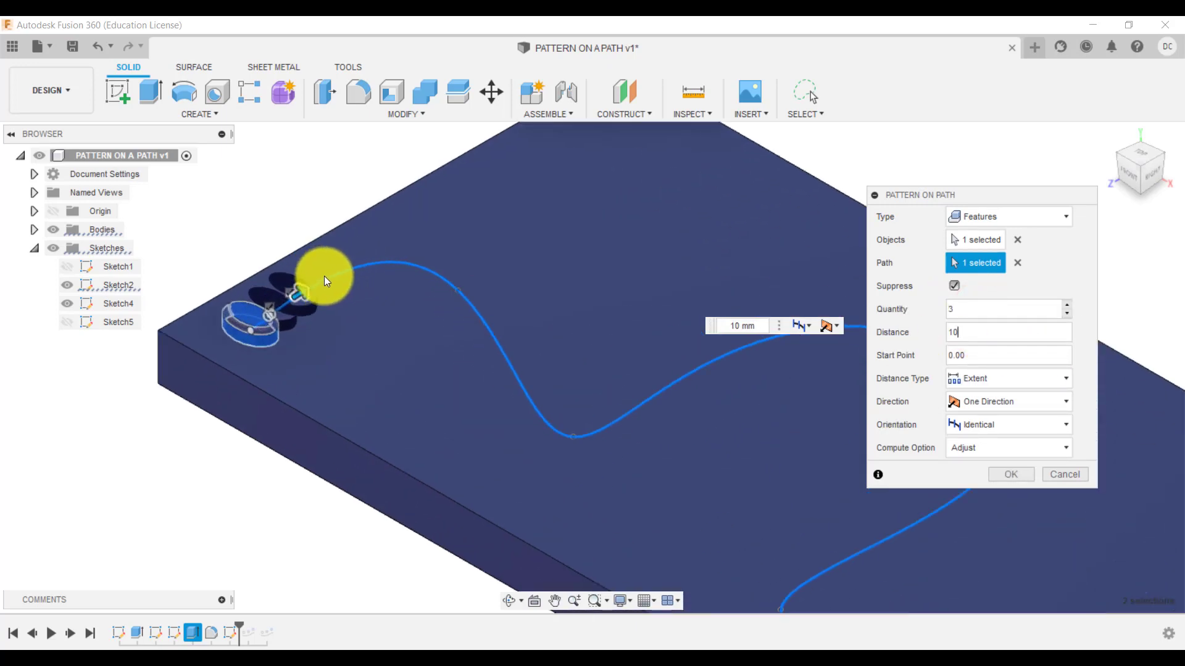
scroll(311, 279, "up", 3)
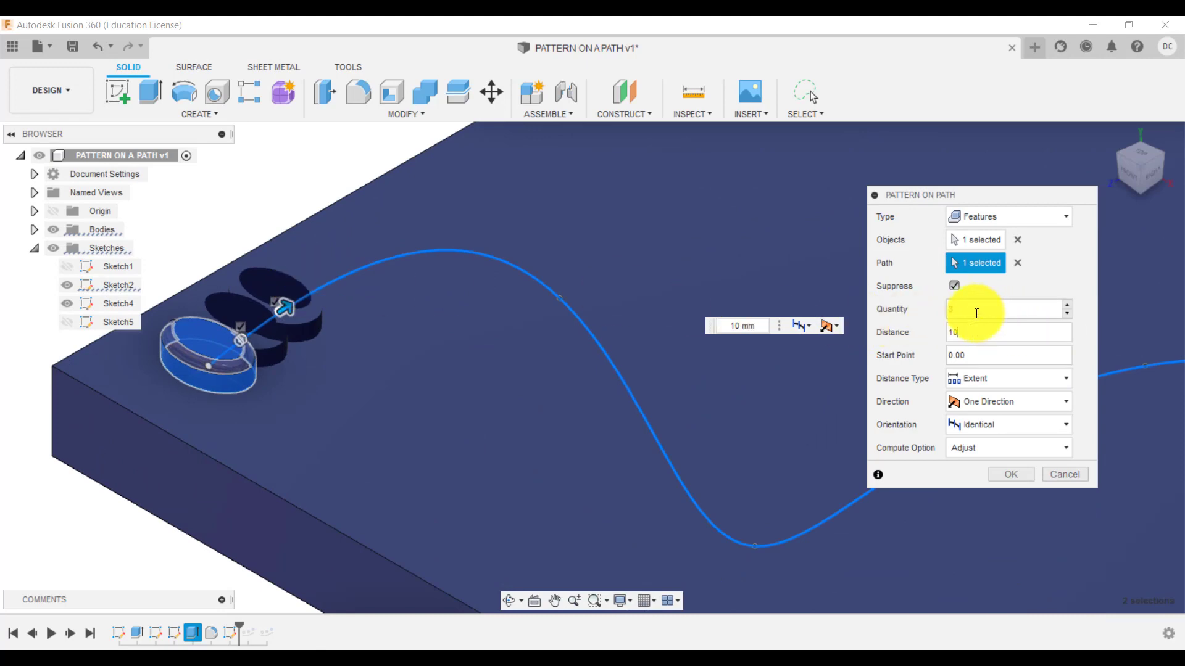
left_click_drag(286, 306, 598, 338)
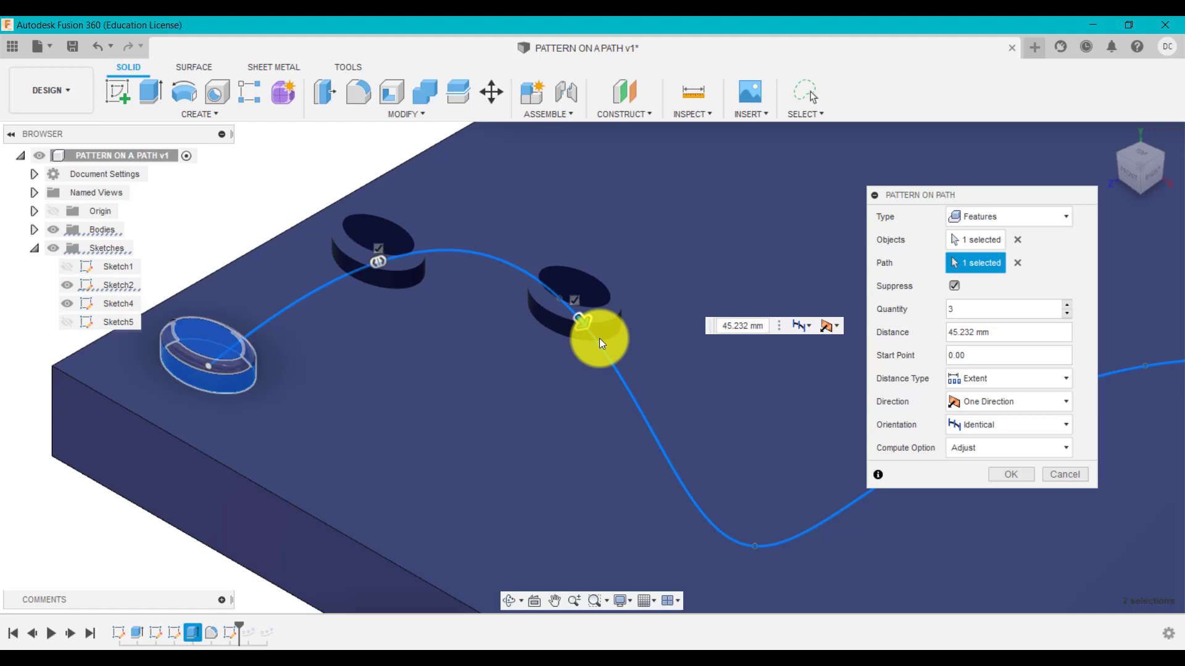
left_click(351, 269)
left_click(989, 332)
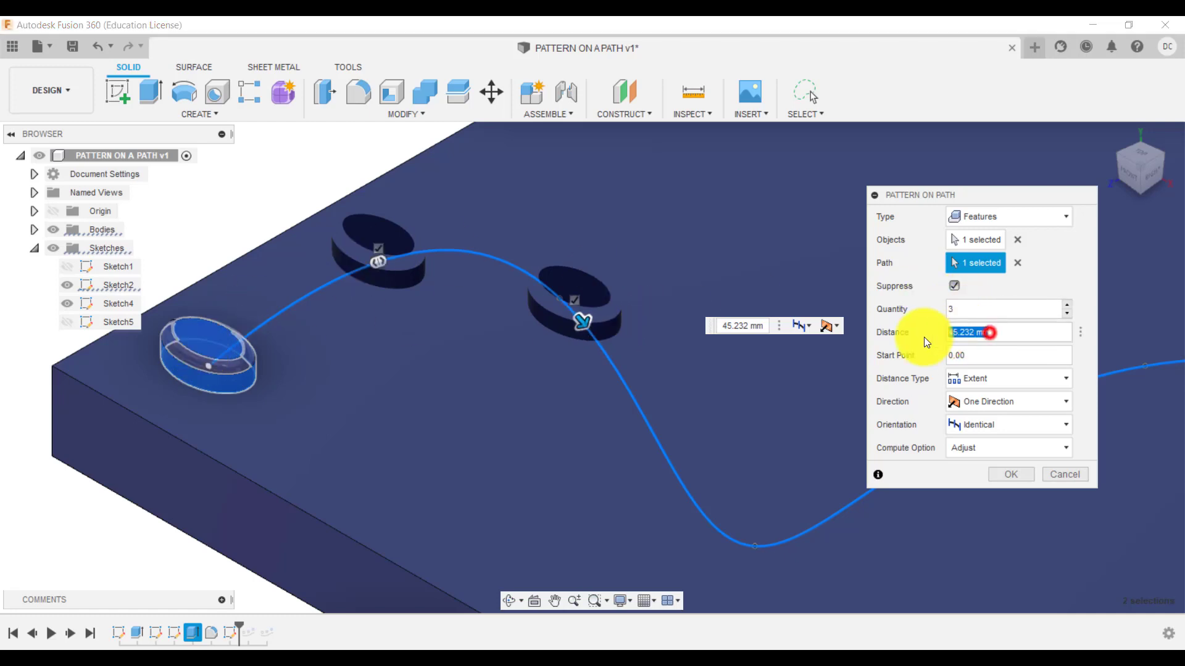
type("50")
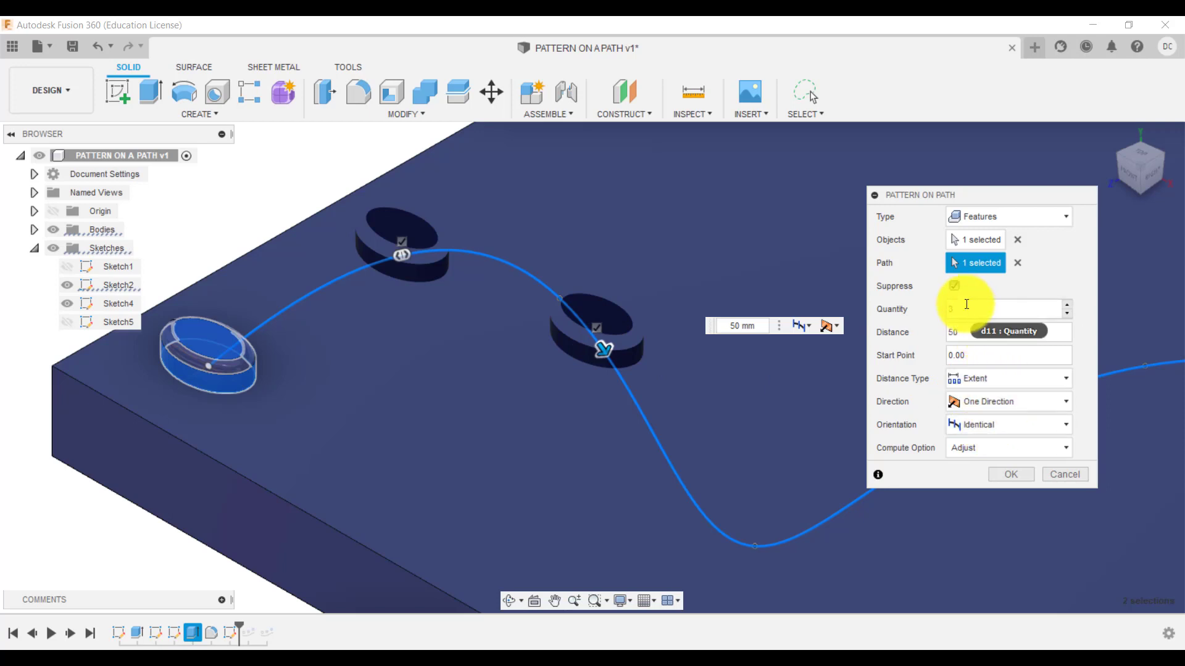
Switch Distance Type to Spacing and set Quantity to 4, spacing the pockets 25 mm apart
left_click(994, 380)
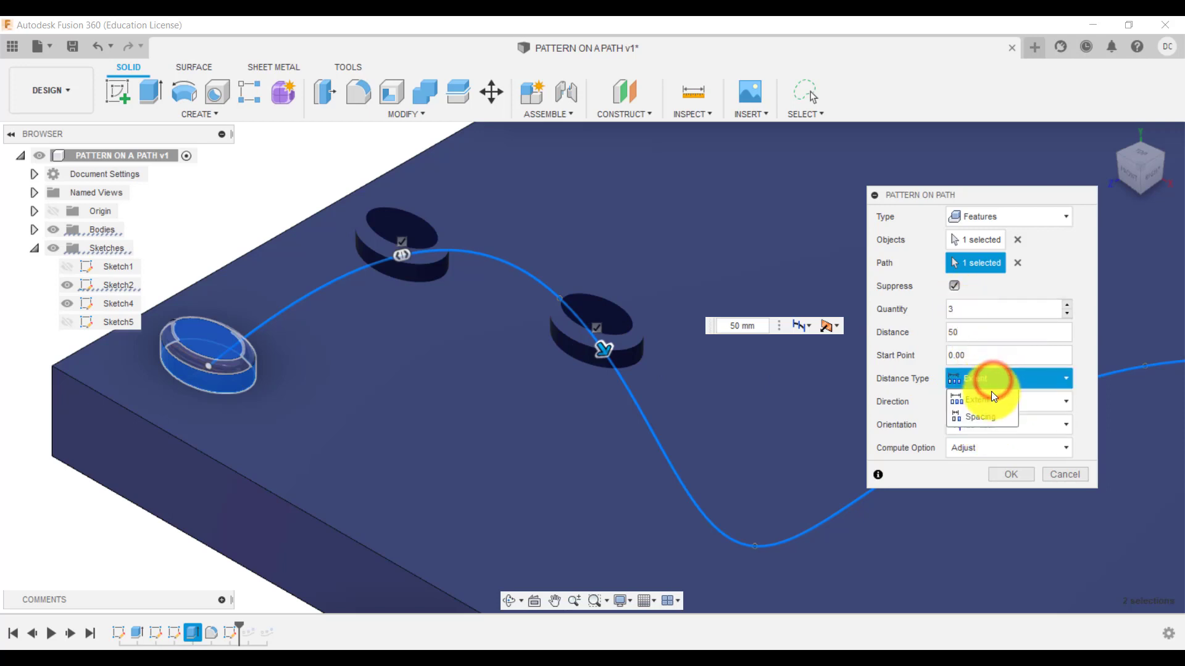
left_click(987, 417)
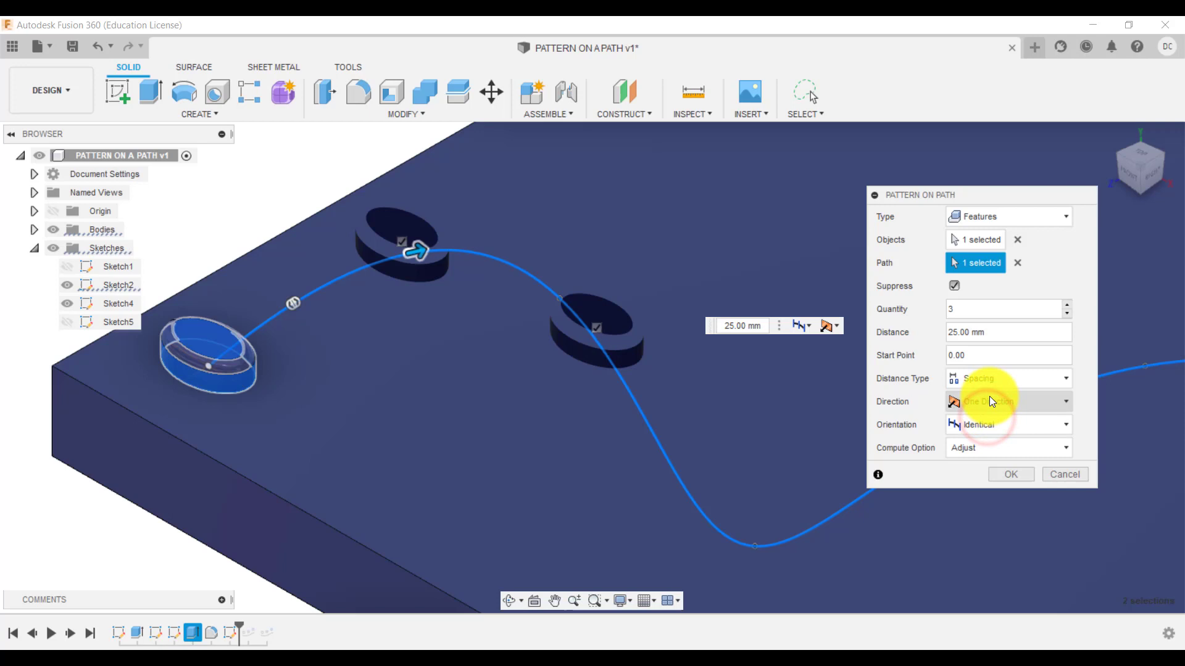
left_click(984, 309)
type("4")
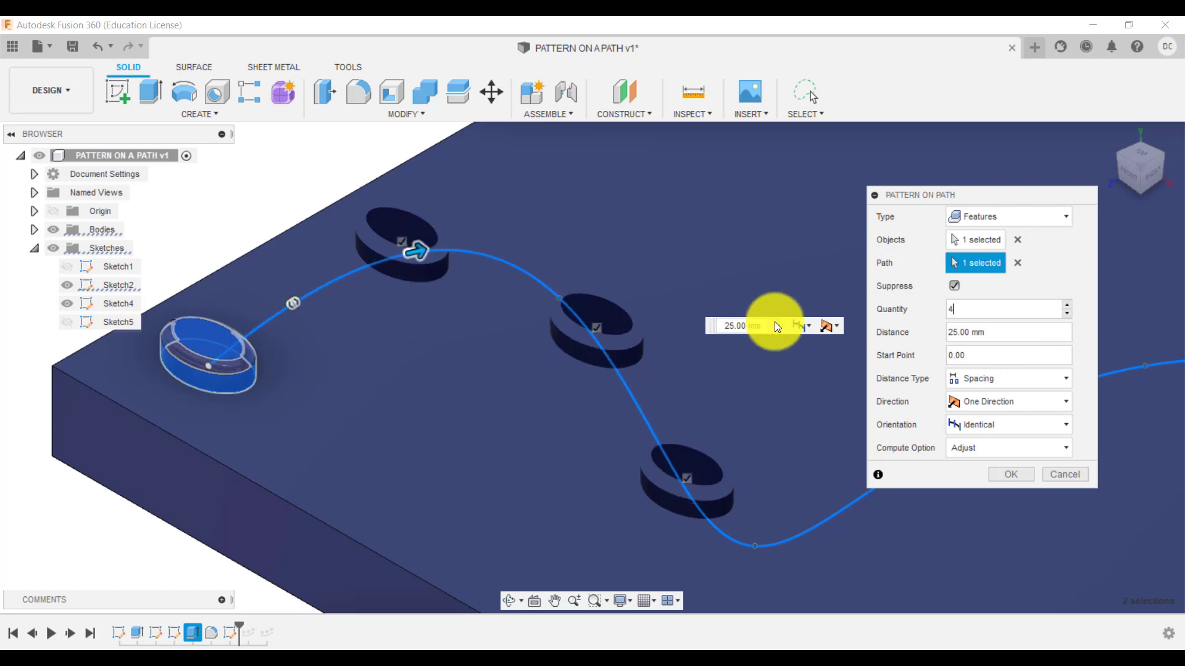
left_click(980, 379)
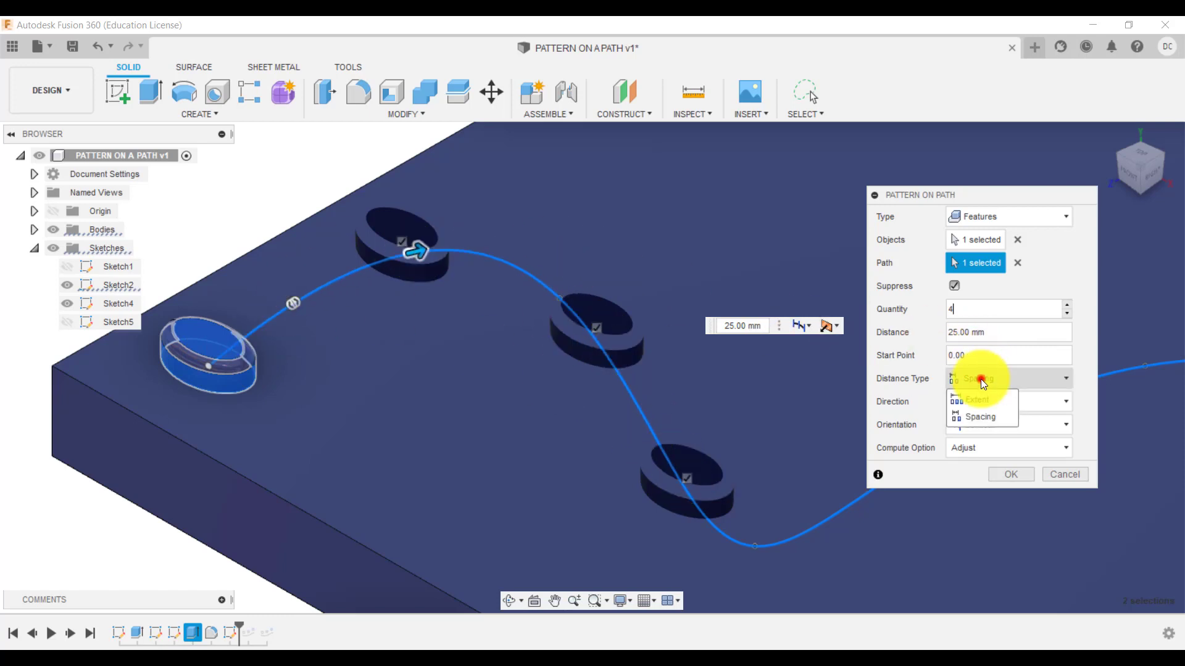
left_click(984, 419)
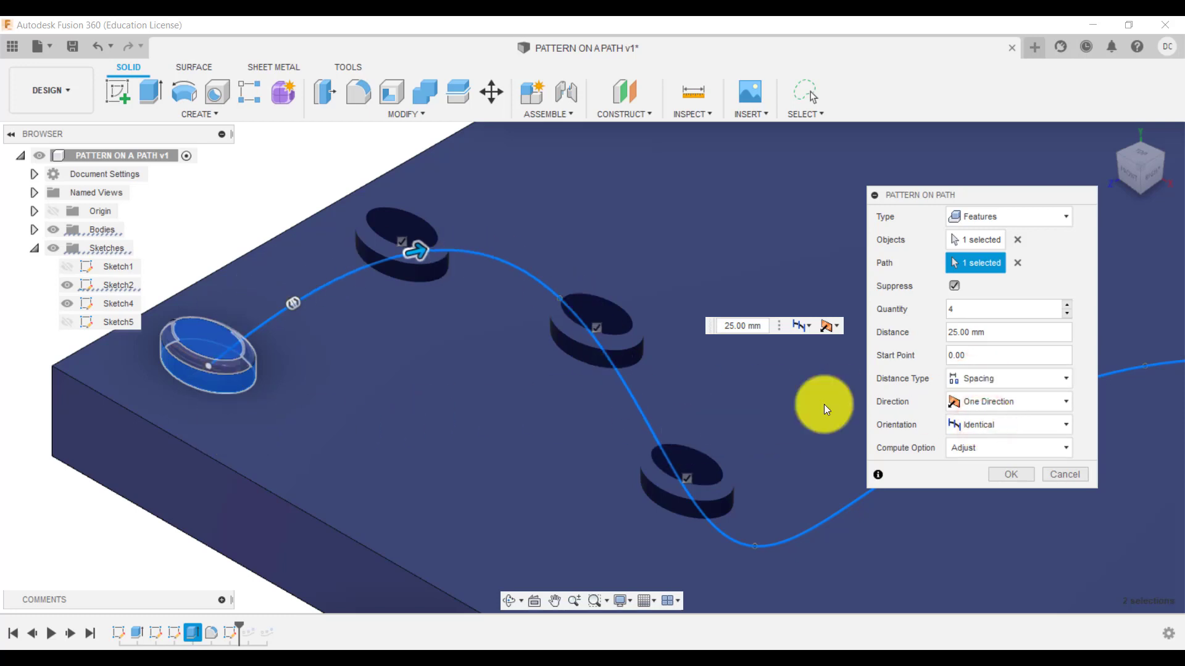
left_click(993, 376)
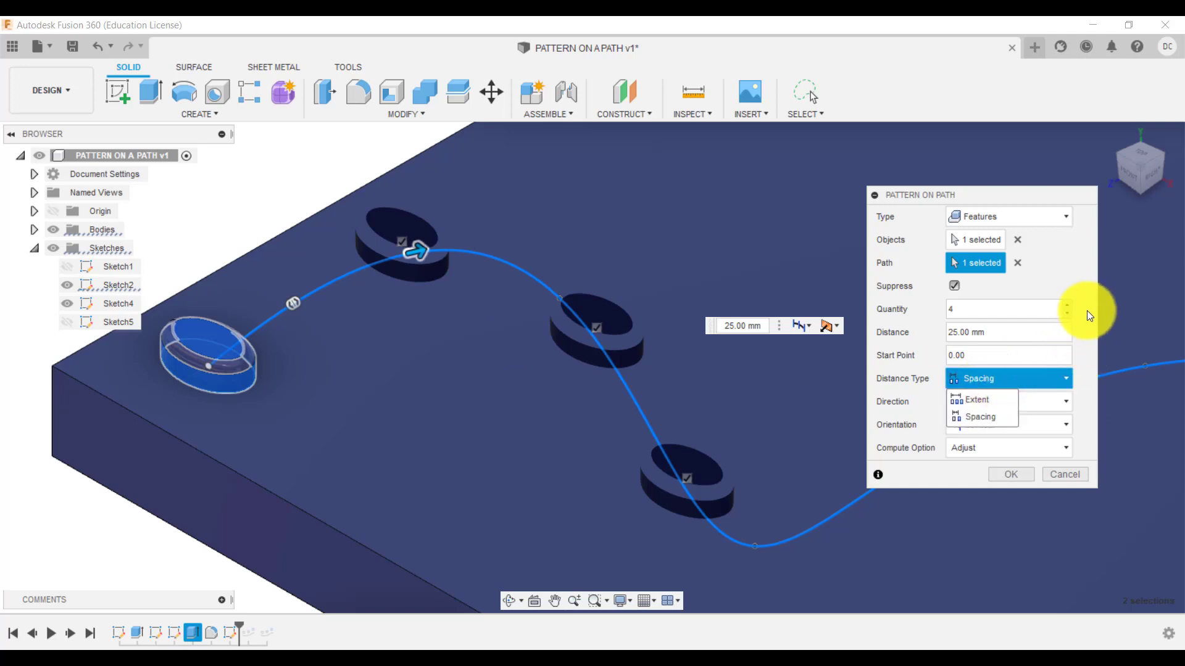
Increase the pattern Quantity from 4 with the spinner, adding pockets along the curve
left_click(1070, 264)
scroll(583, 368, "down", 6)
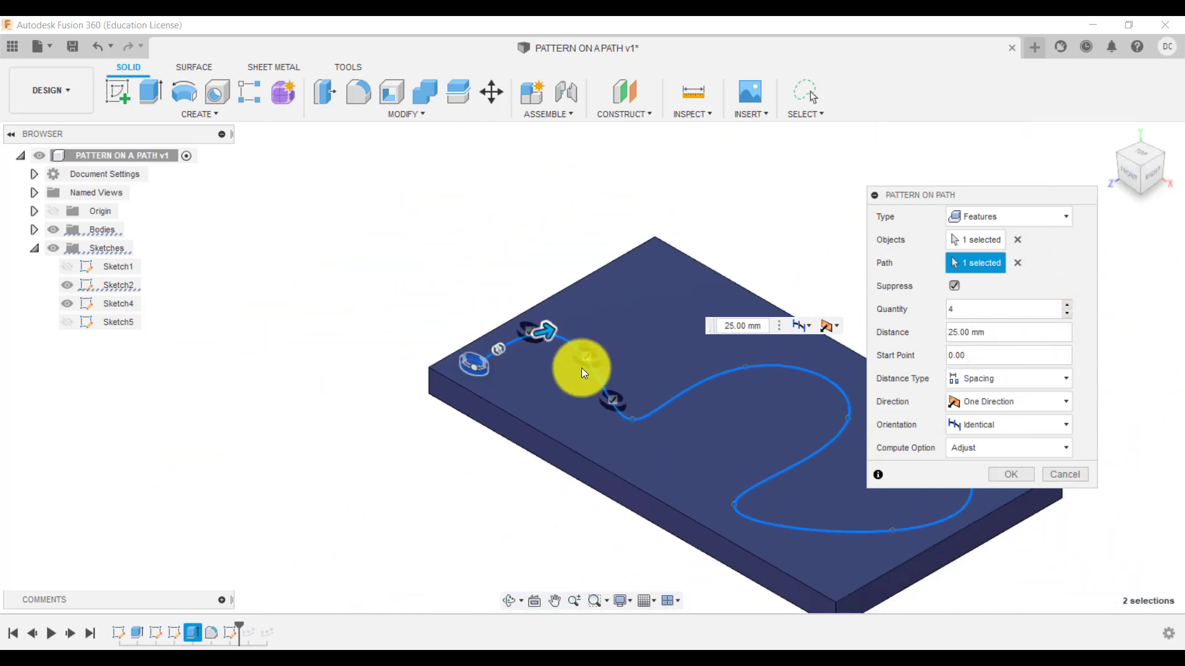
scroll(705, 375, "up", 4)
left_click(1067, 304)
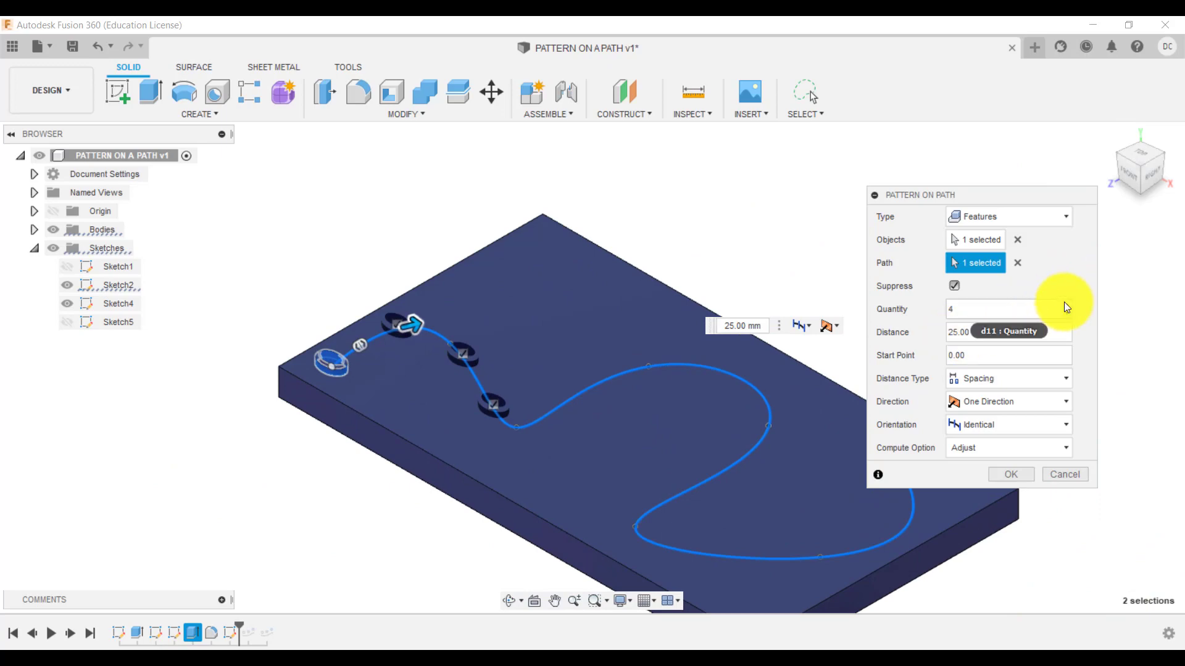
left_click(1068, 304)
left_click(1068, 305)
left_click(1067, 304)
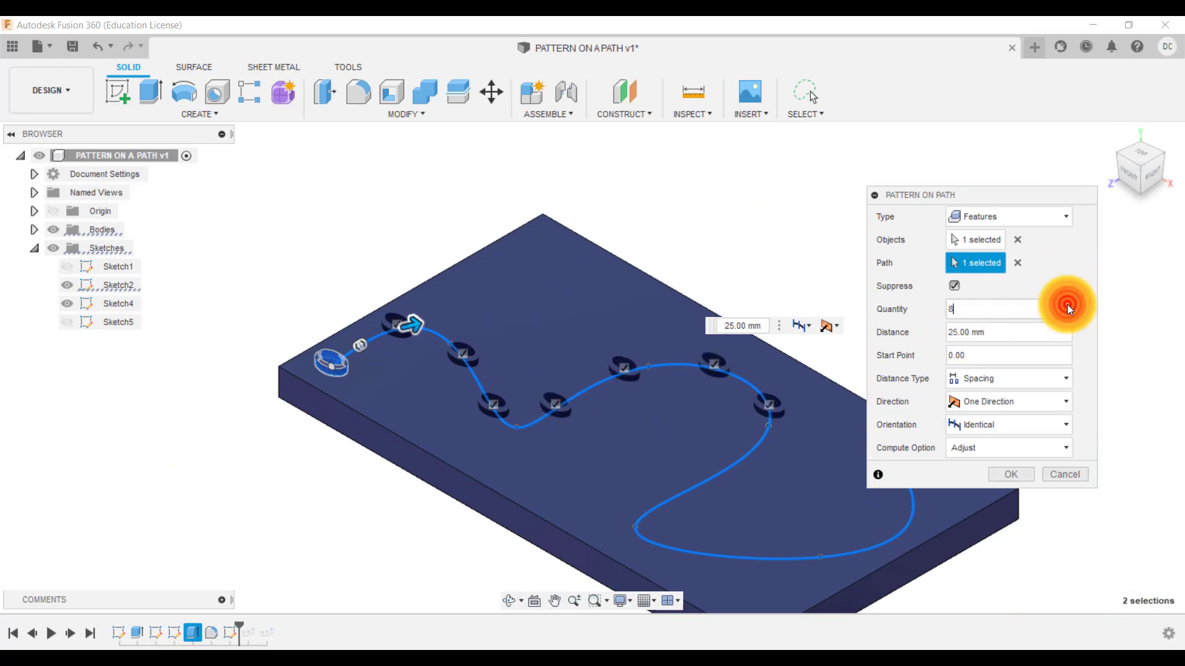
left_click(1068, 304)
left_click(1067, 305)
left_click(1067, 305)
left_click_drag(1017, 193, 264, 121)
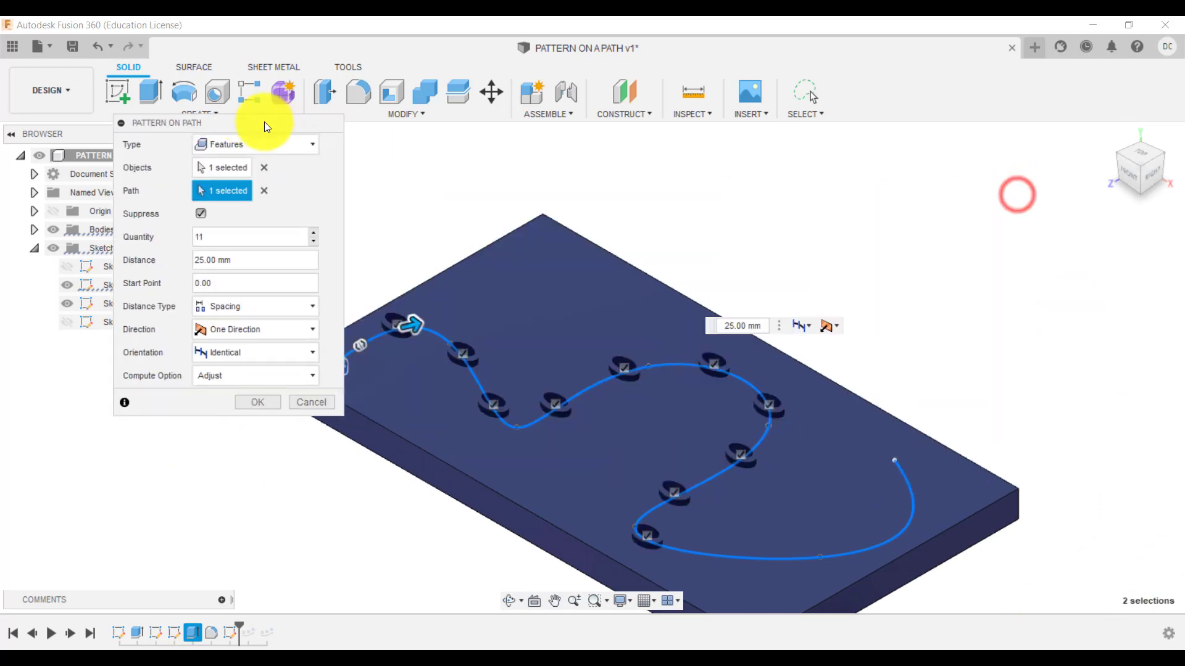
Raise Quantity to 19, then lower it back to 15 instances
left_click(312, 233)
left_click(312, 233)
left_click(312, 232)
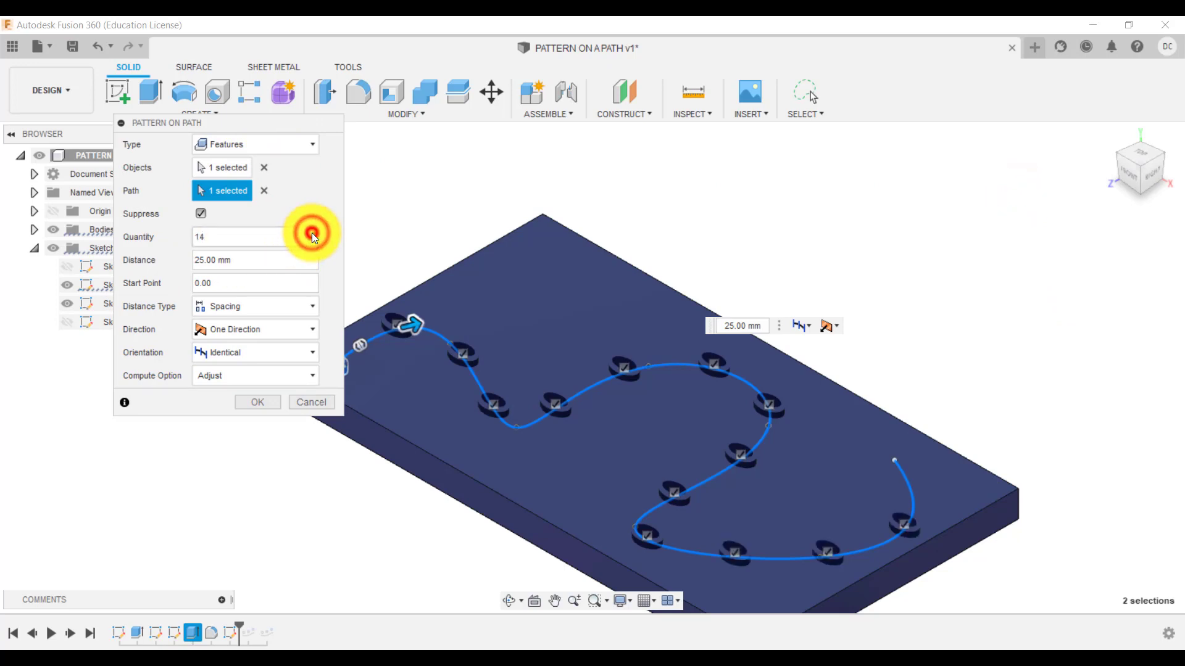
left_click(312, 232)
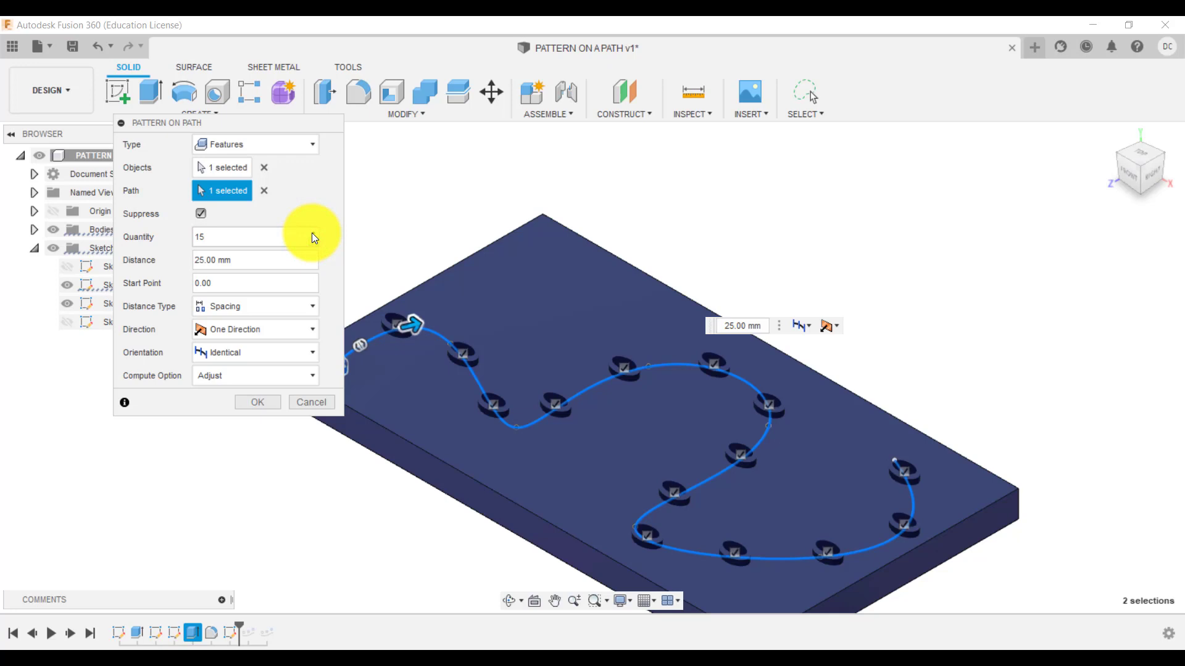
left_click(312, 233)
left_click(312, 233)
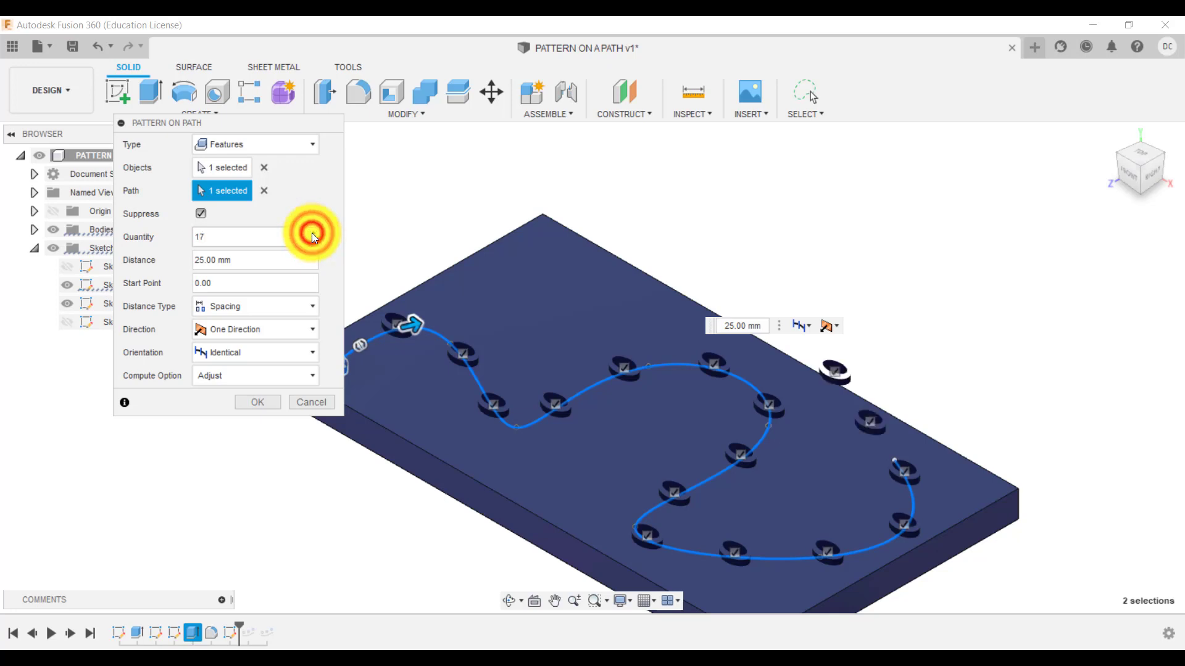
left_click(312, 233)
left_click(312, 232)
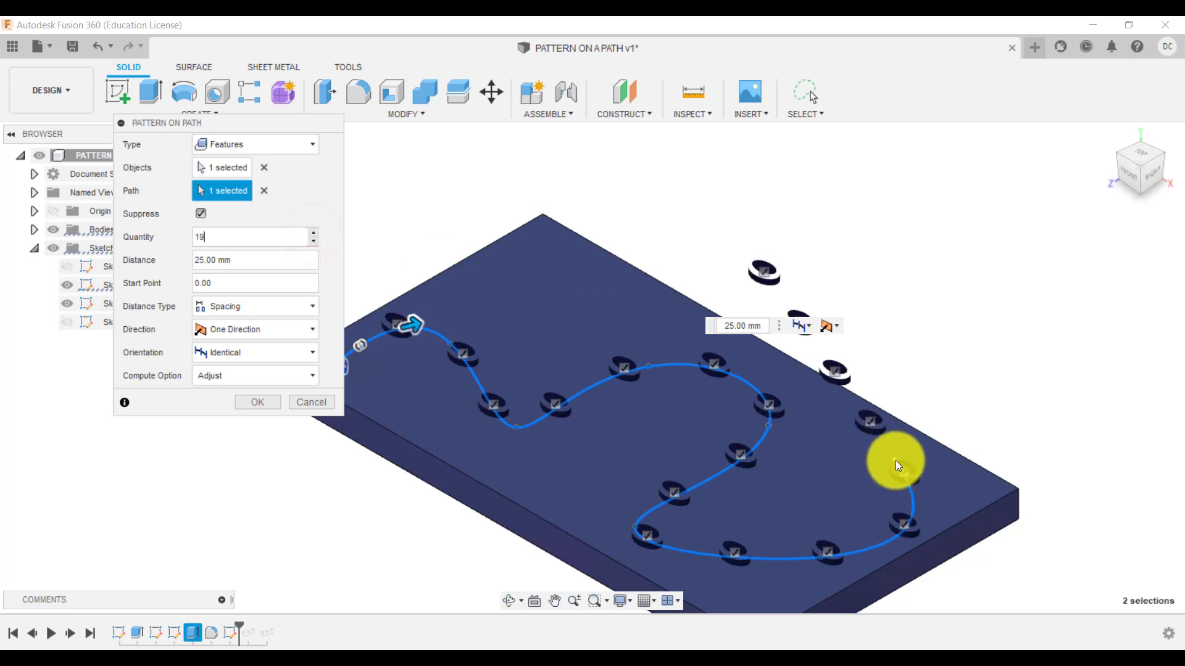
left_click(313, 242)
left_click(314, 242)
left_click(313, 243)
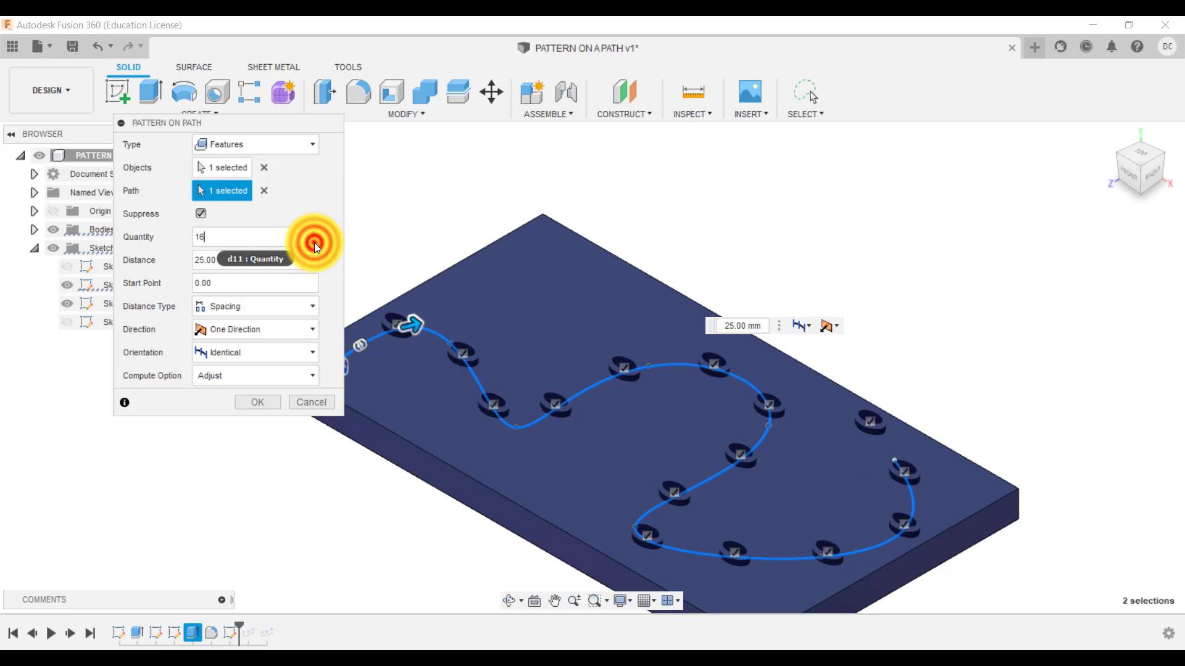
left_click(313, 243)
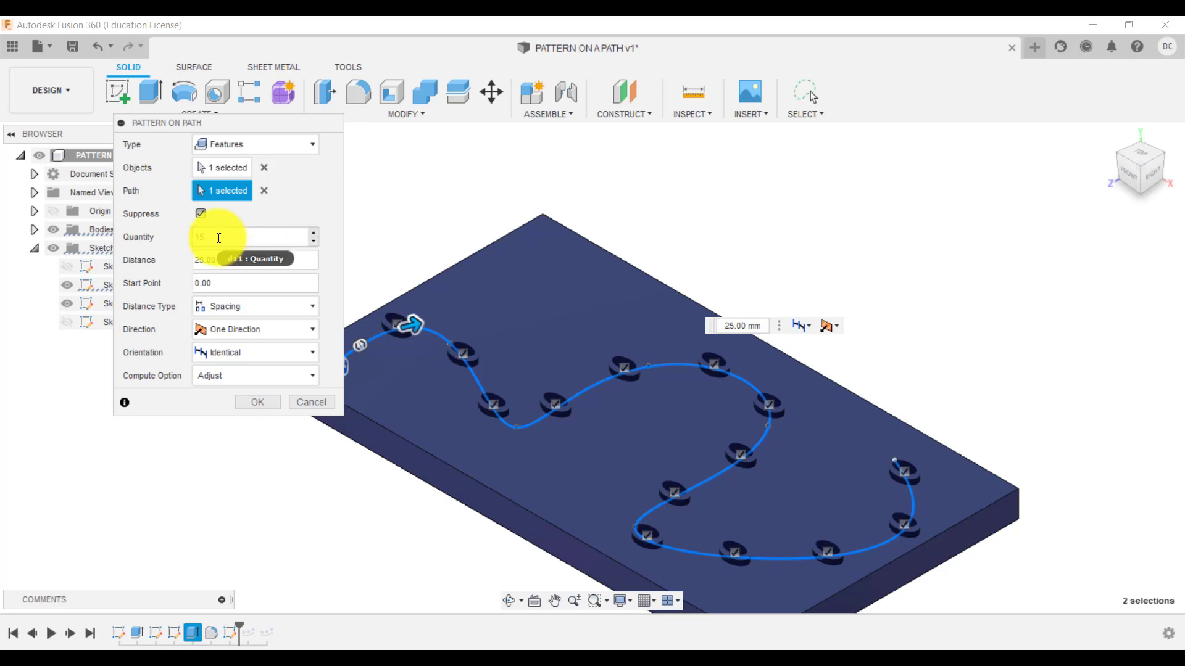
Change the spacing to 15 mm, suppress one instance, and create the path pattern
left_click_drag(255, 263, 197, 265)
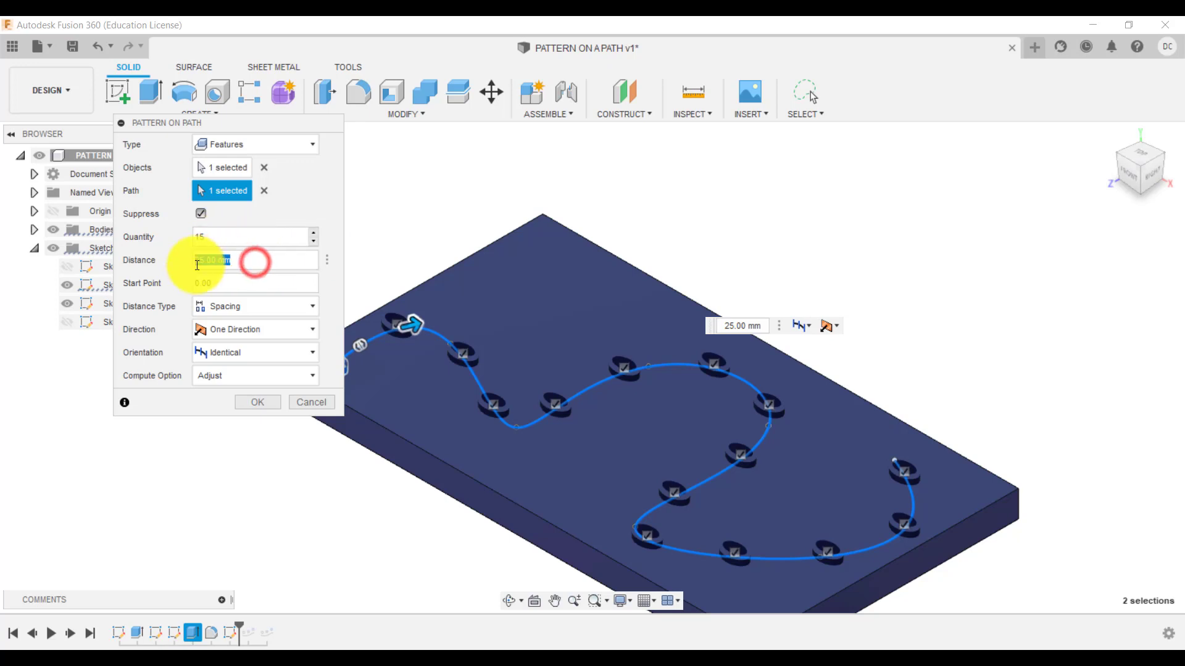
type("15")
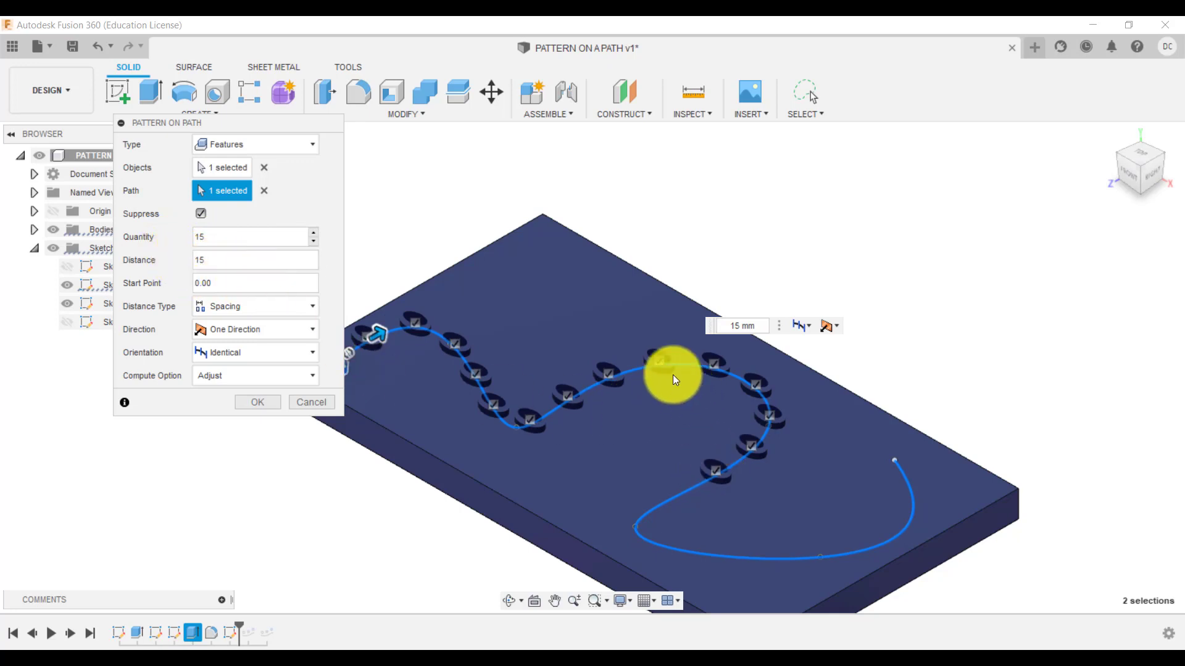
left_click(658, 360)
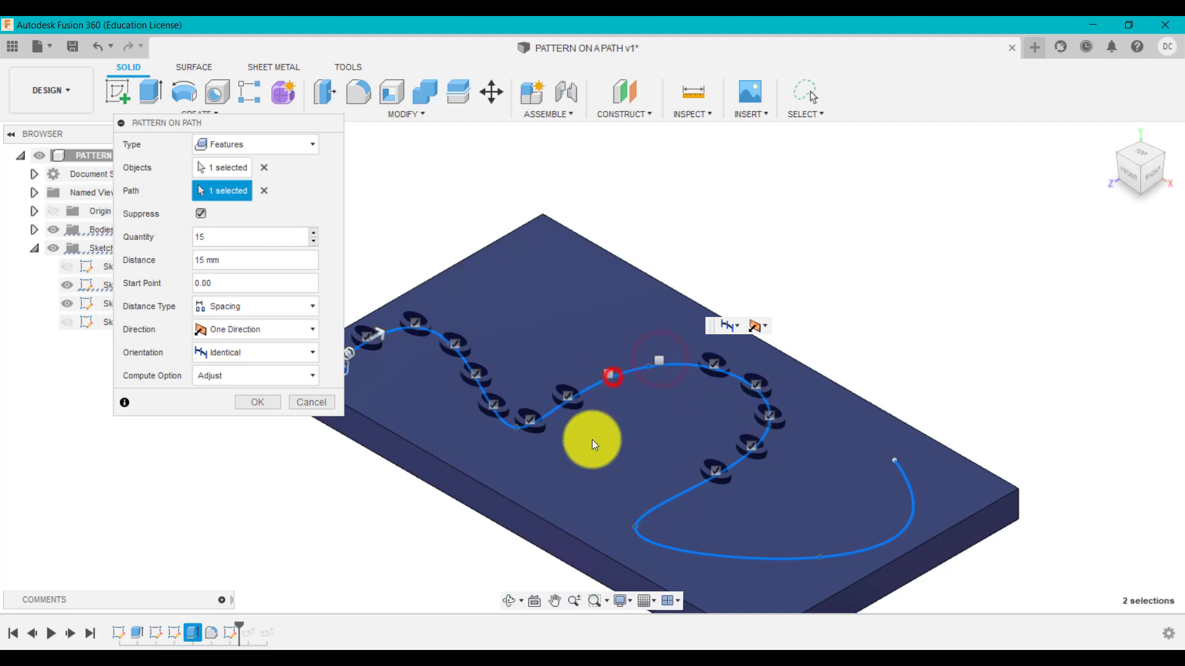
left_click(248, 405)
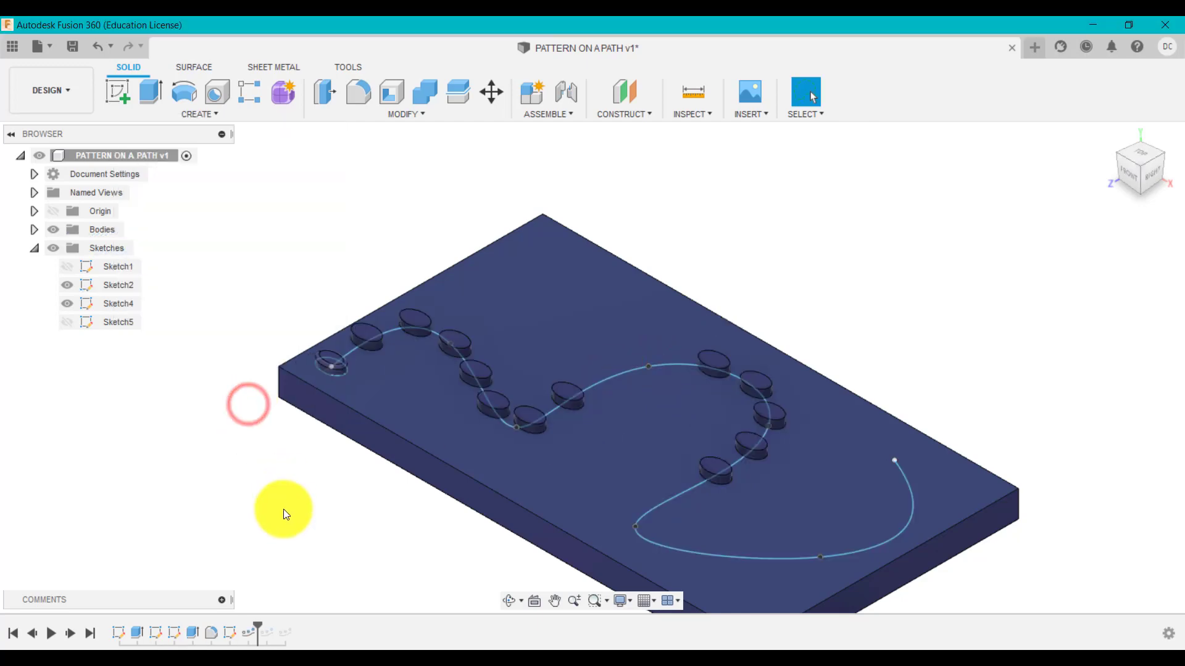
Reopen the path pattern via Edit Feature and view the plate from Top
right_click(249, 633)
left_click(305, 499)
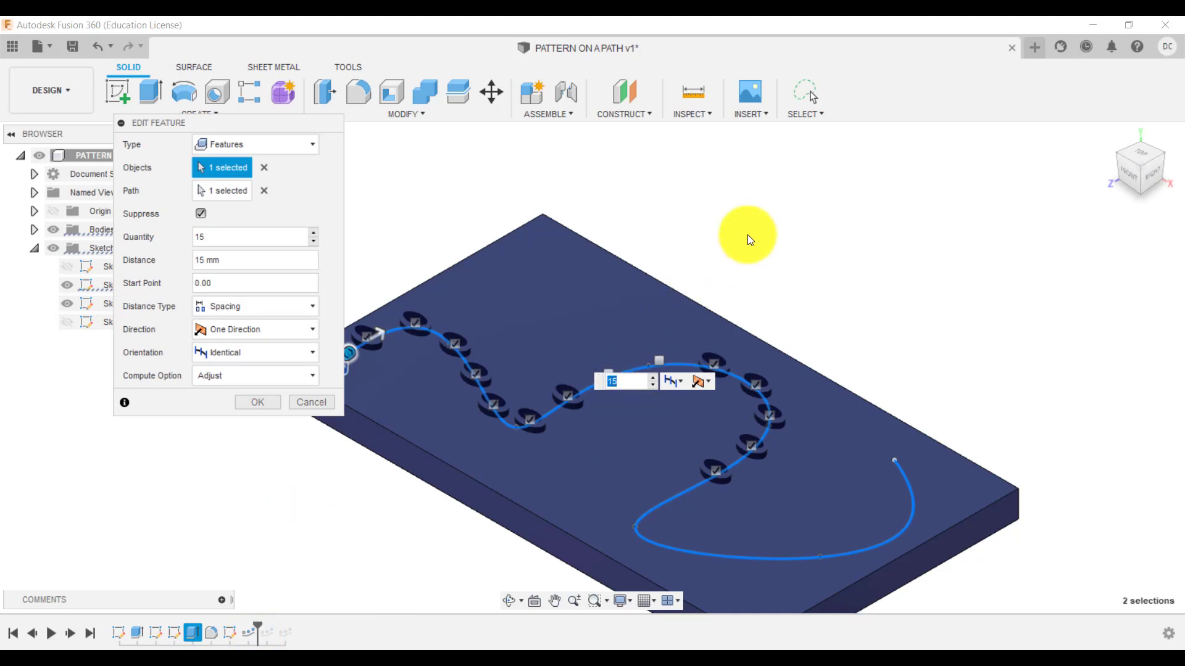
scroll(746, 234, "down", 2)
left_click(644, 341)
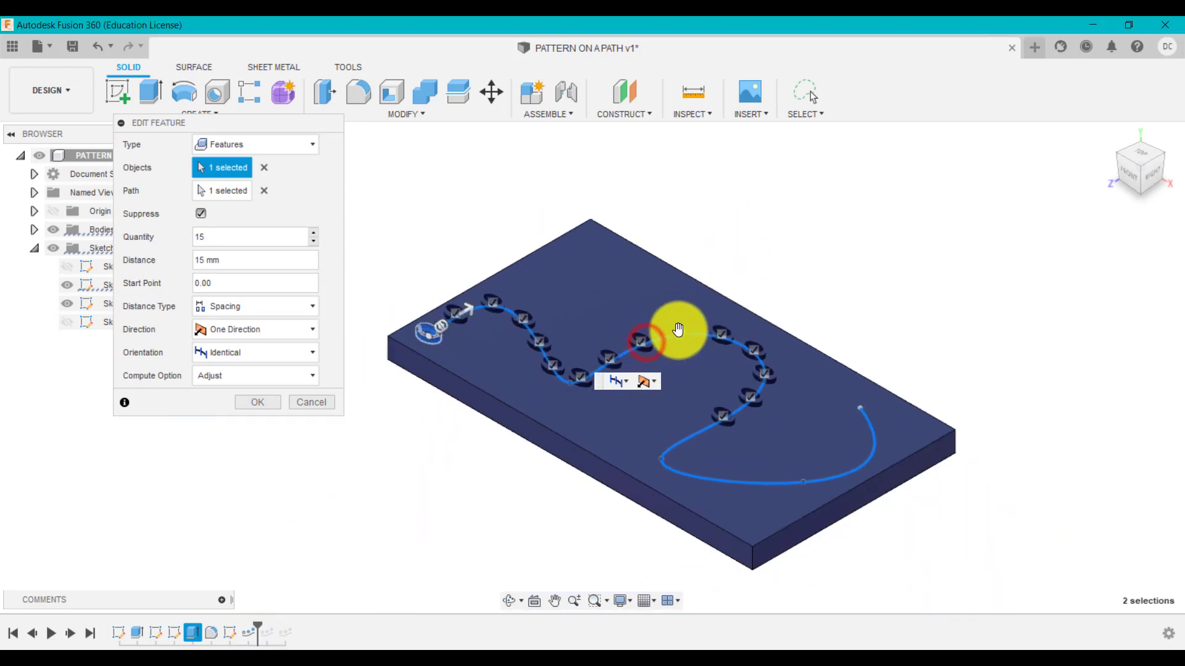
left_click(678, 330)
left_click(1134, 150)
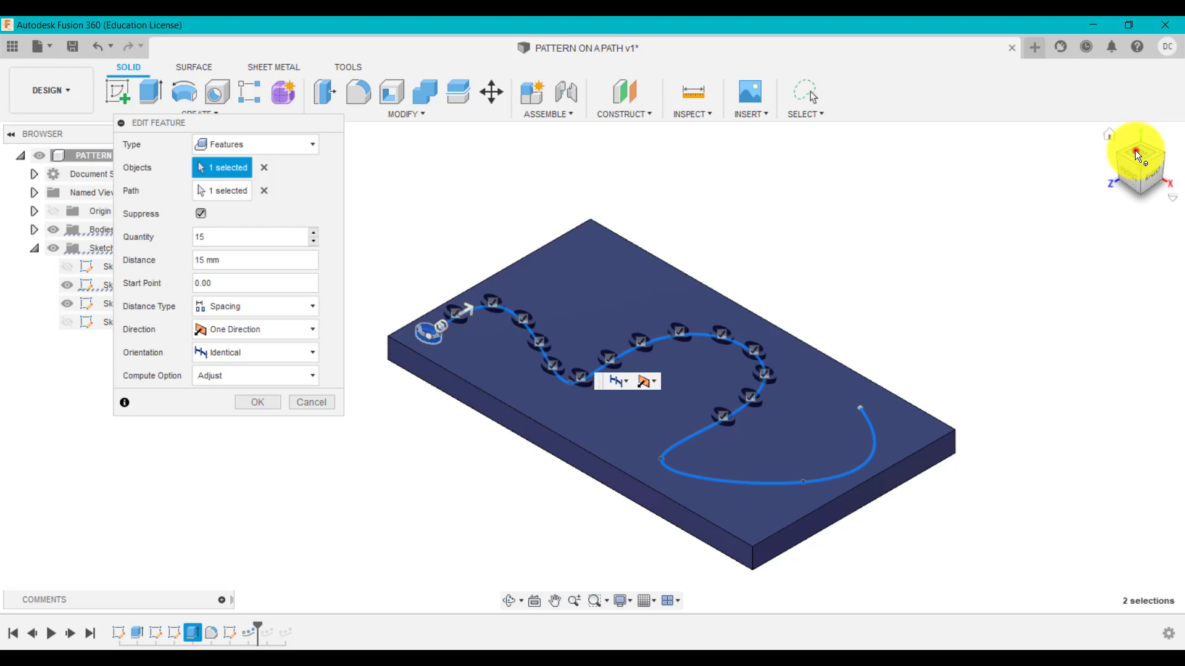
left_click(1164, 137)
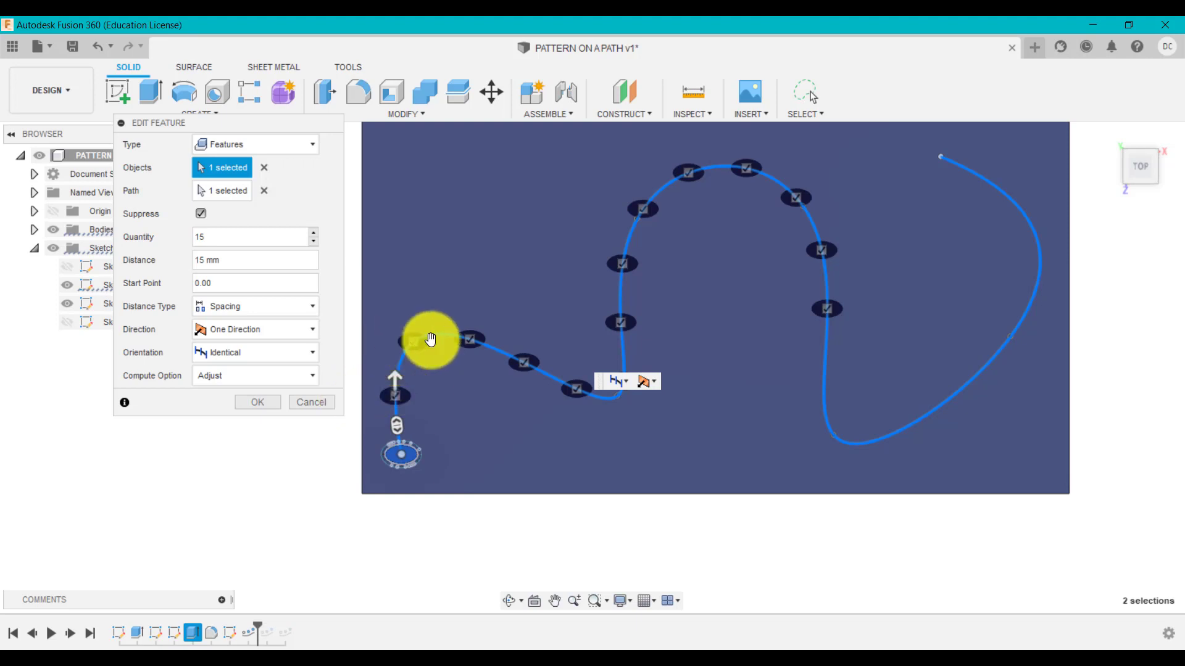
Set Orientation to Path Direction, briefly comparing it against Identical
left_click(253, 353)
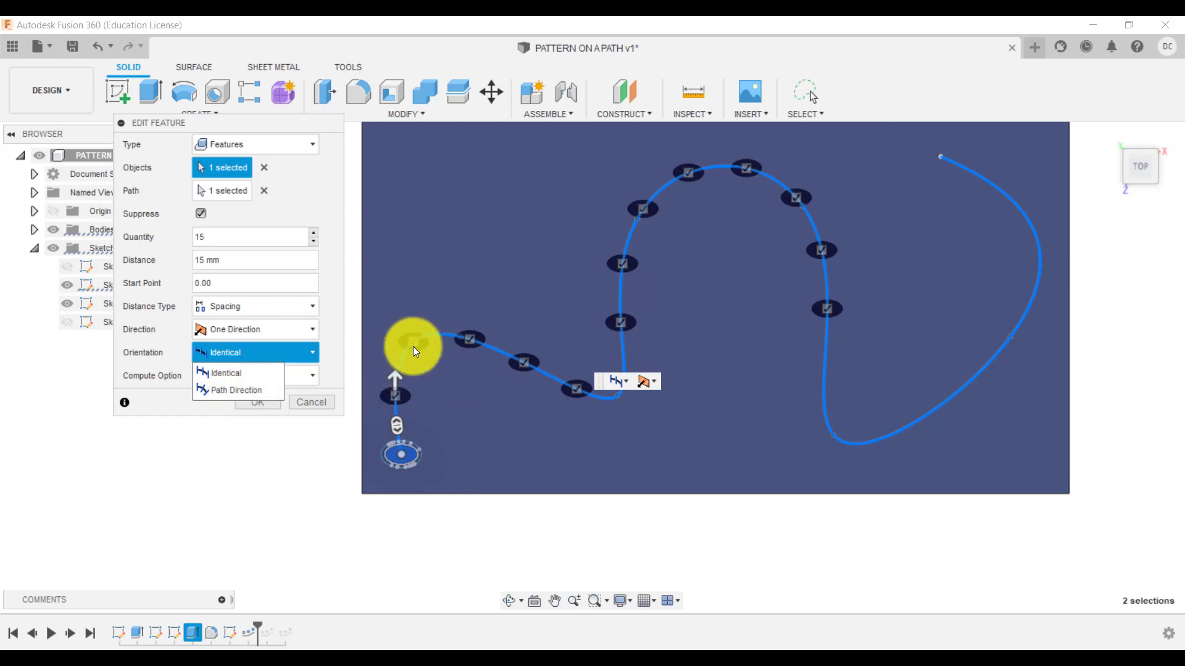
left_click(244, 390)
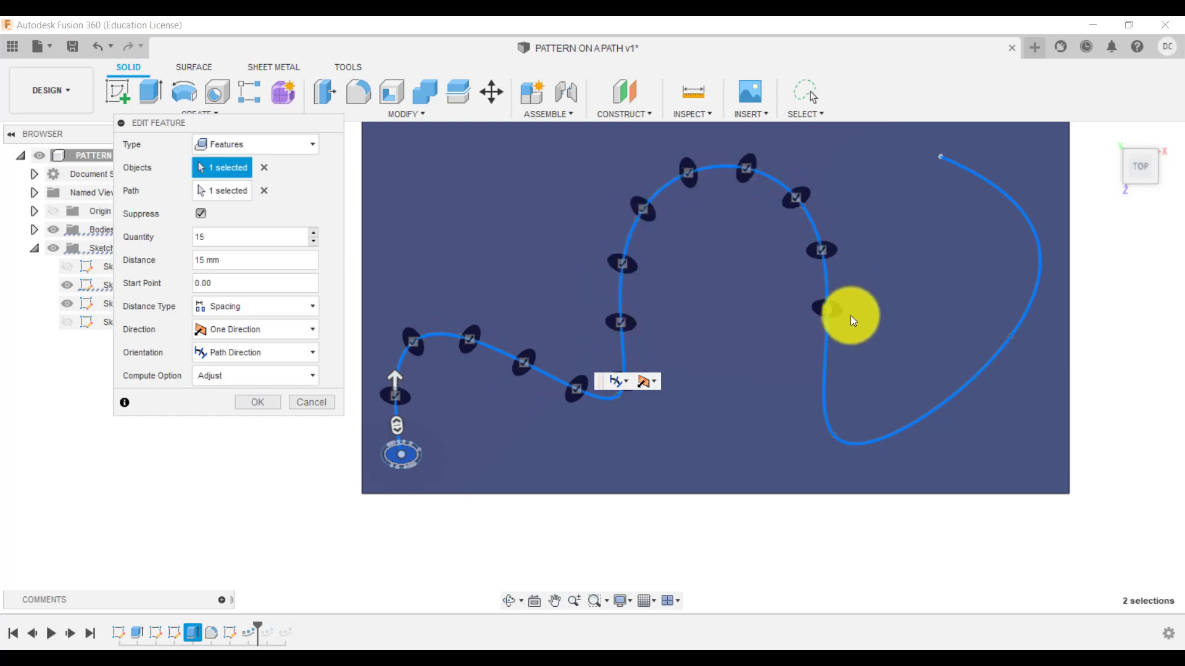
left_click(255, 359)
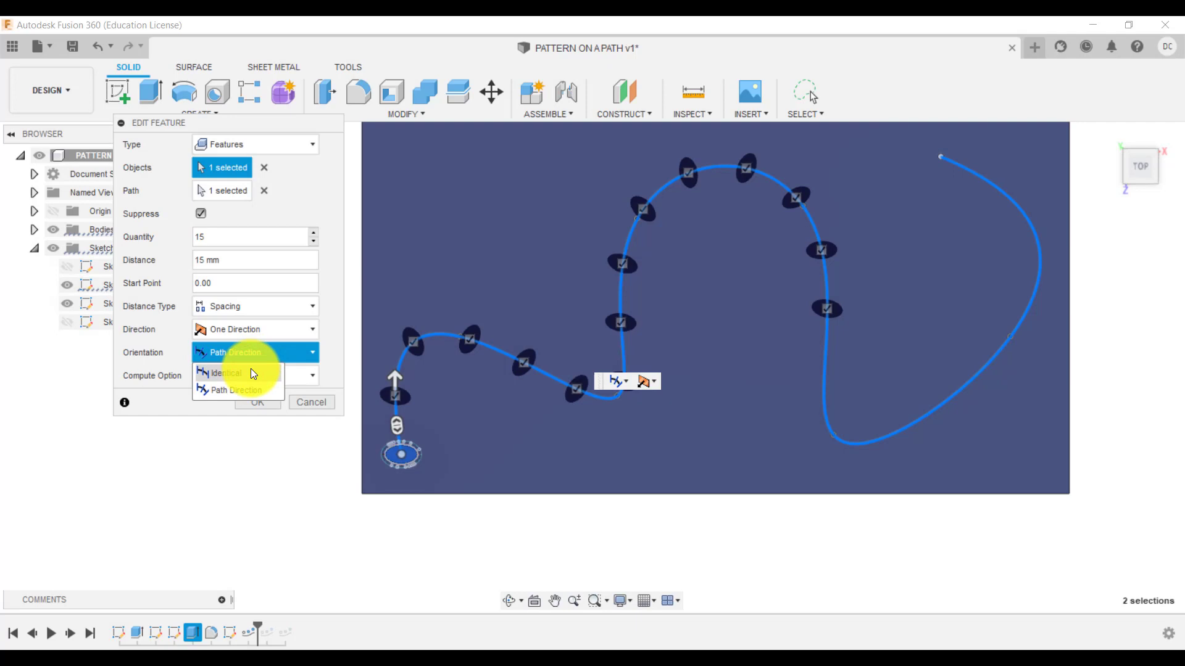
left_click(246, 374)
left_click(247, 354)
left_click(239, 387)
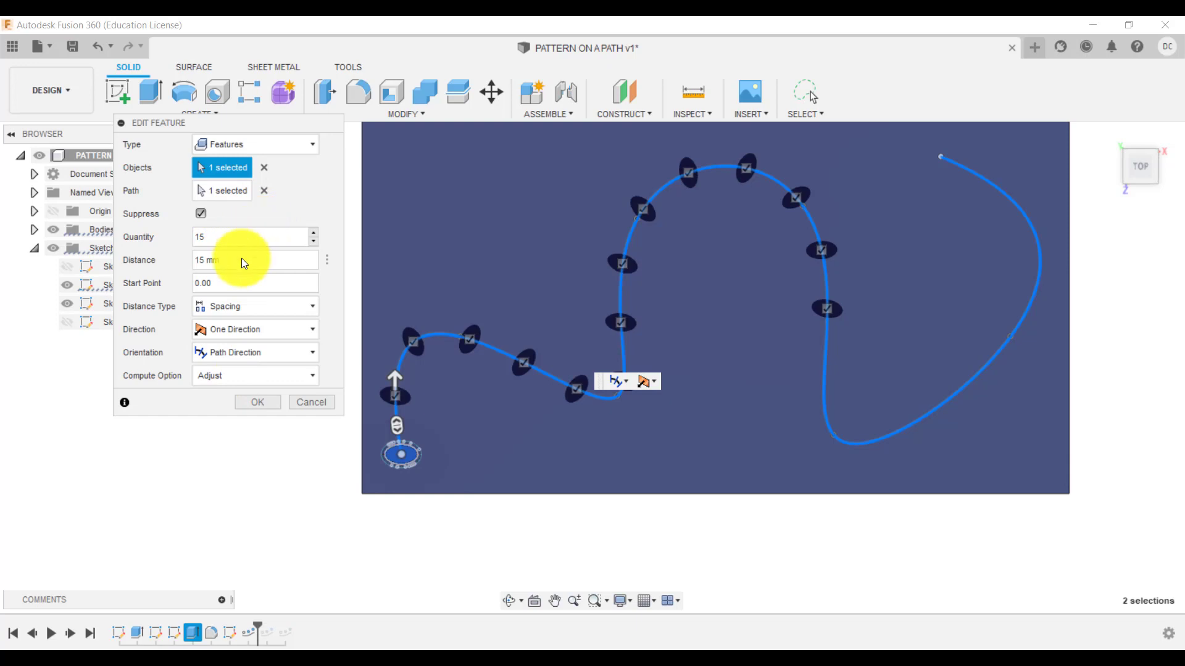
left_click(229, 334)
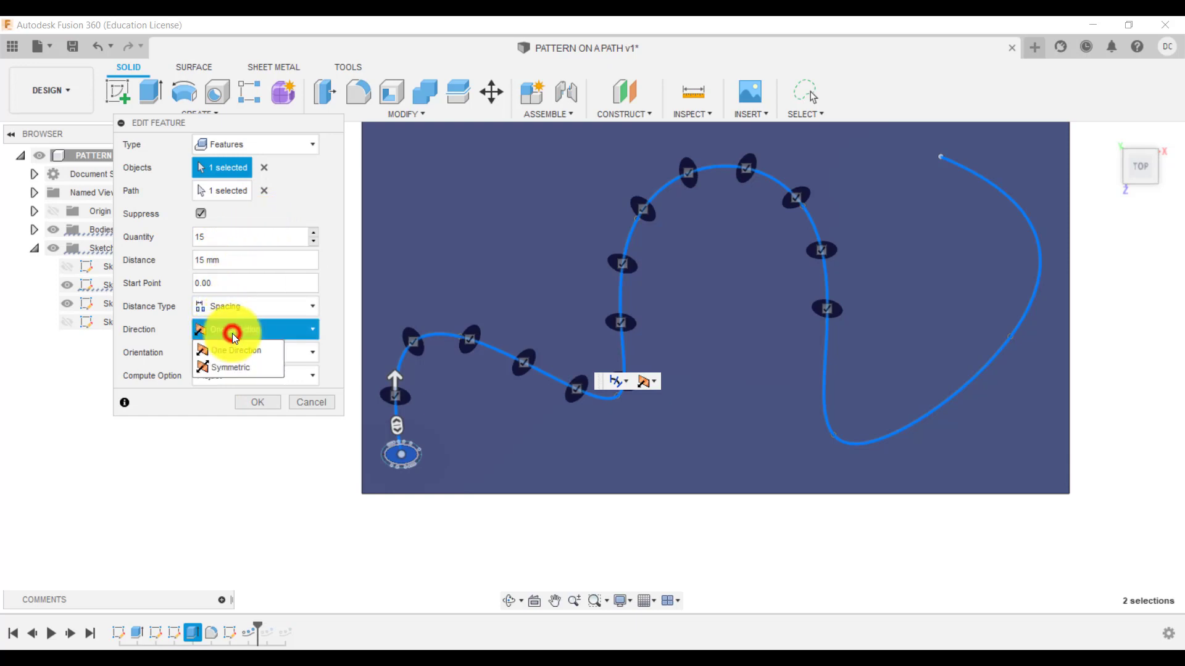
Try Symmetric direction, then switch back to One Direction and confirm the pattern edit
left_click(241, 365)
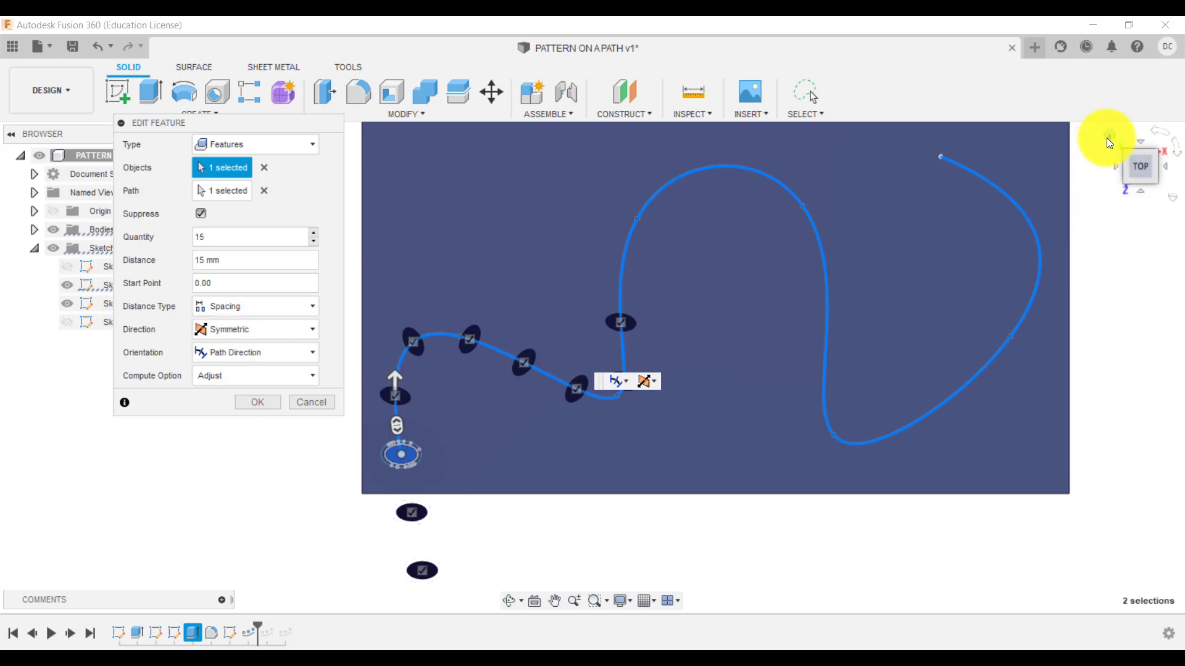
left_click(1107, 136)
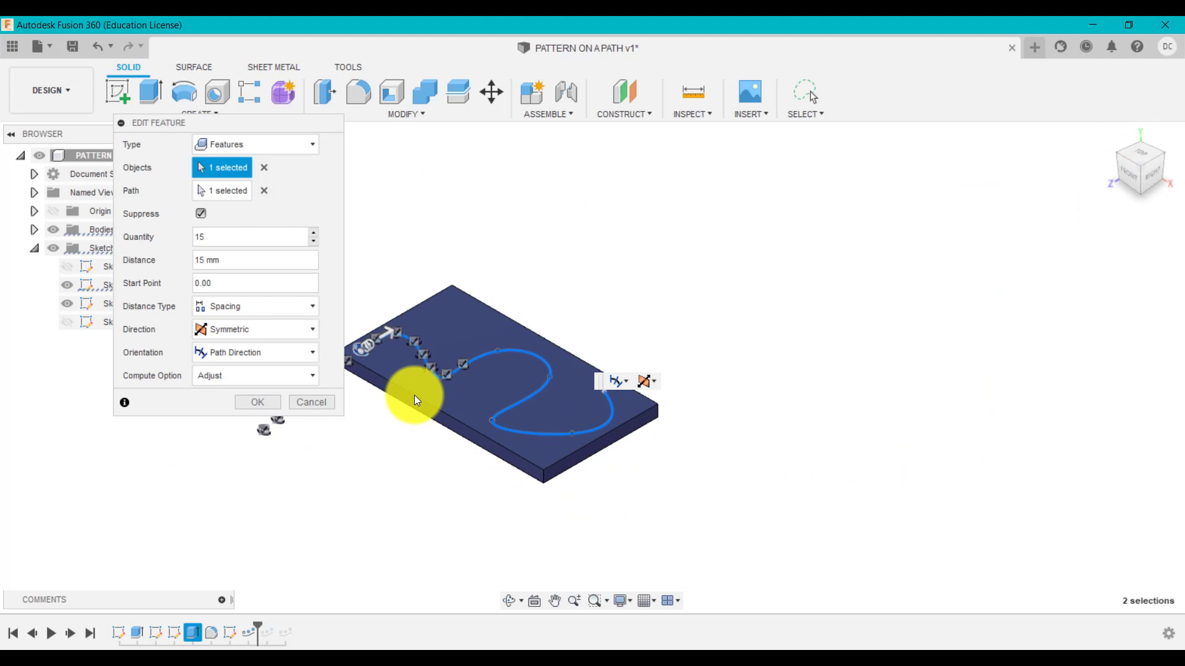
scroll(413, 395, "up", 5)
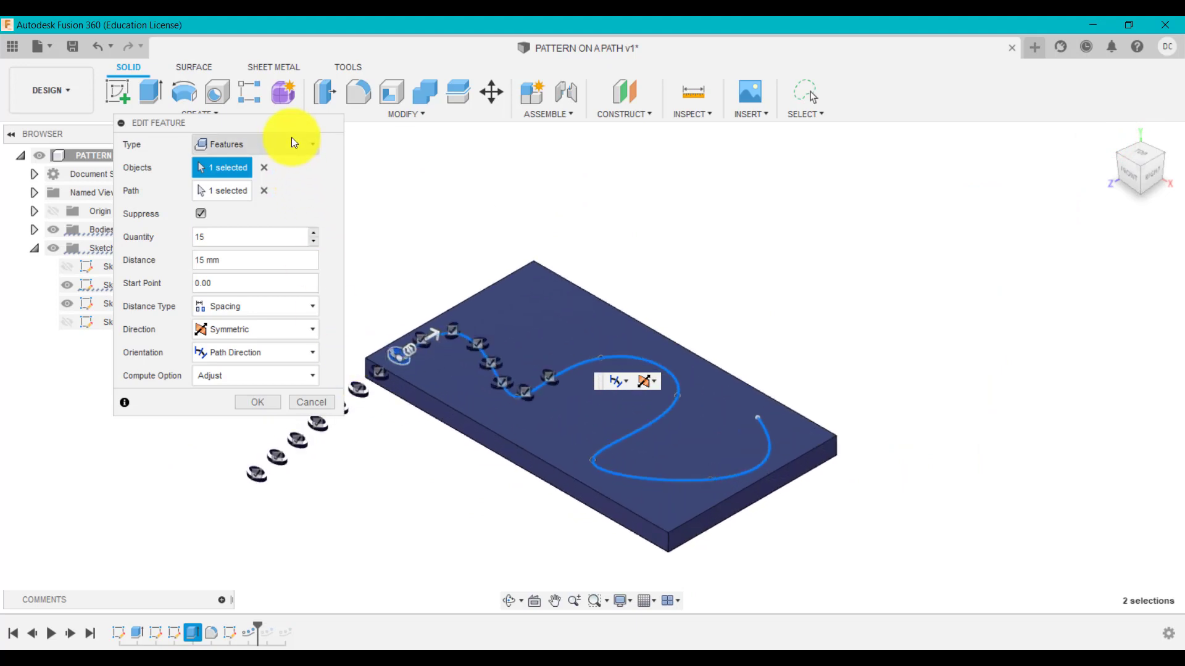
left_click_drag(288, 123, 939, 199)
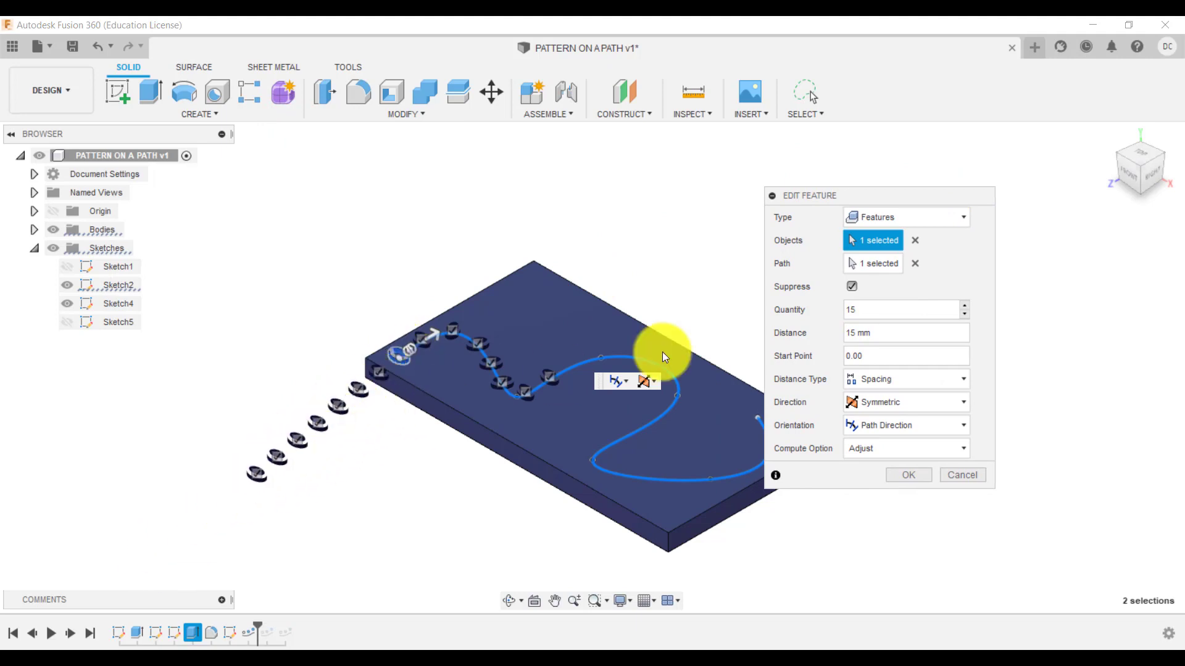
left_click(898, 403)
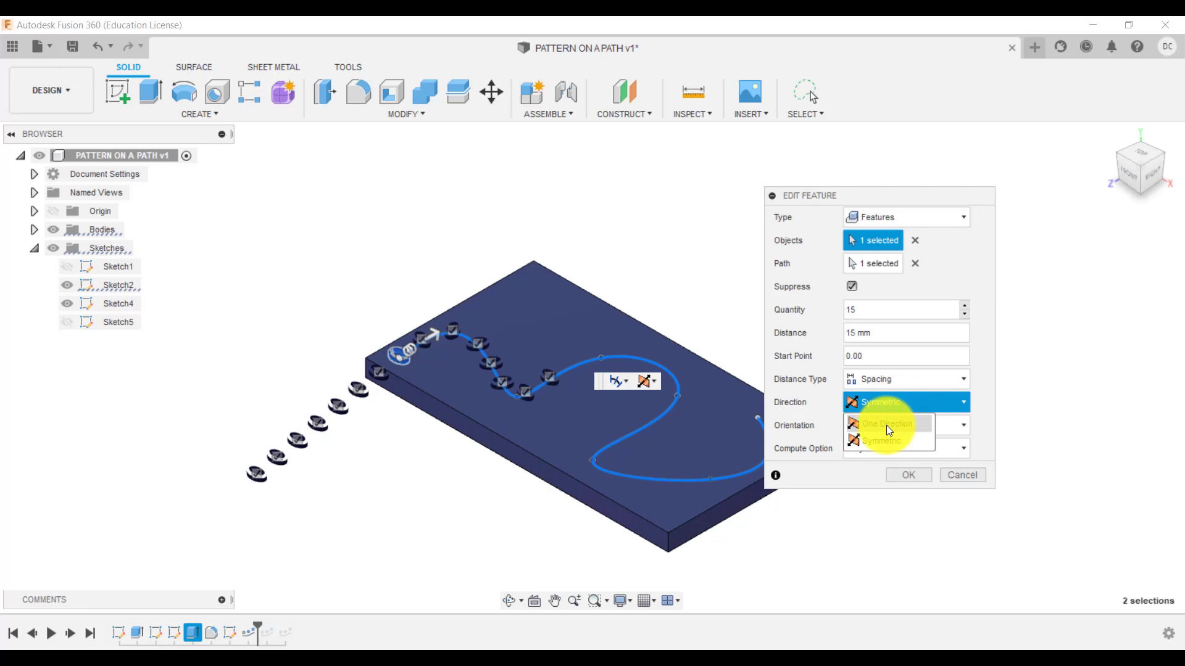
left_click(886, 424)
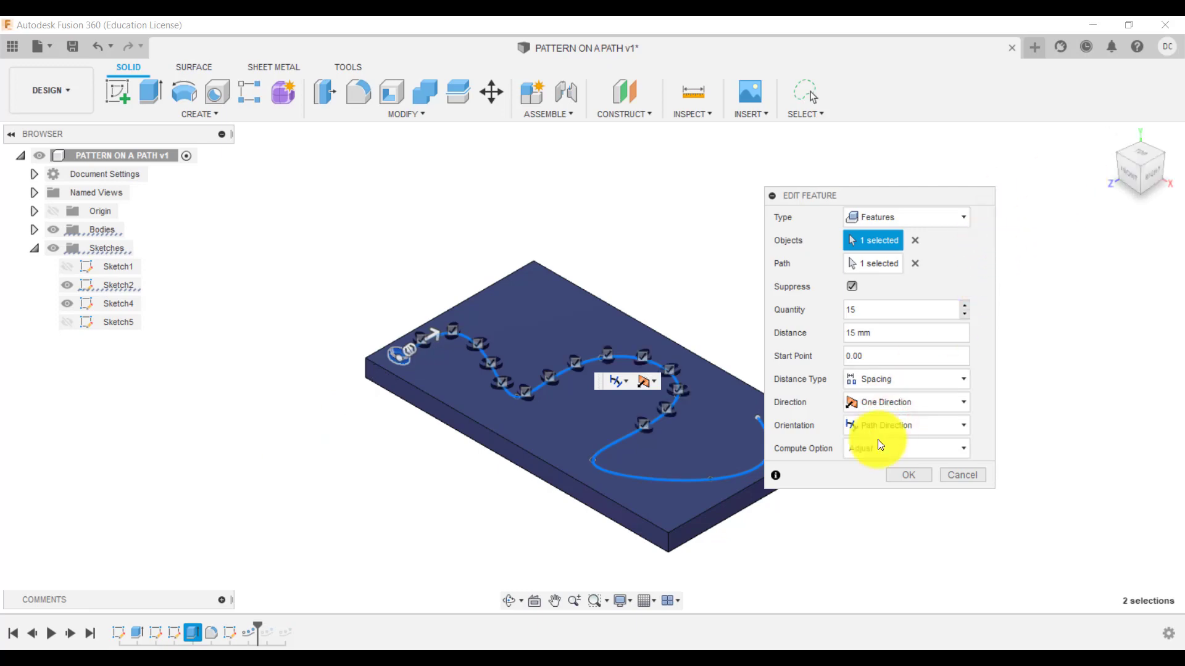
left_click(899, 475)
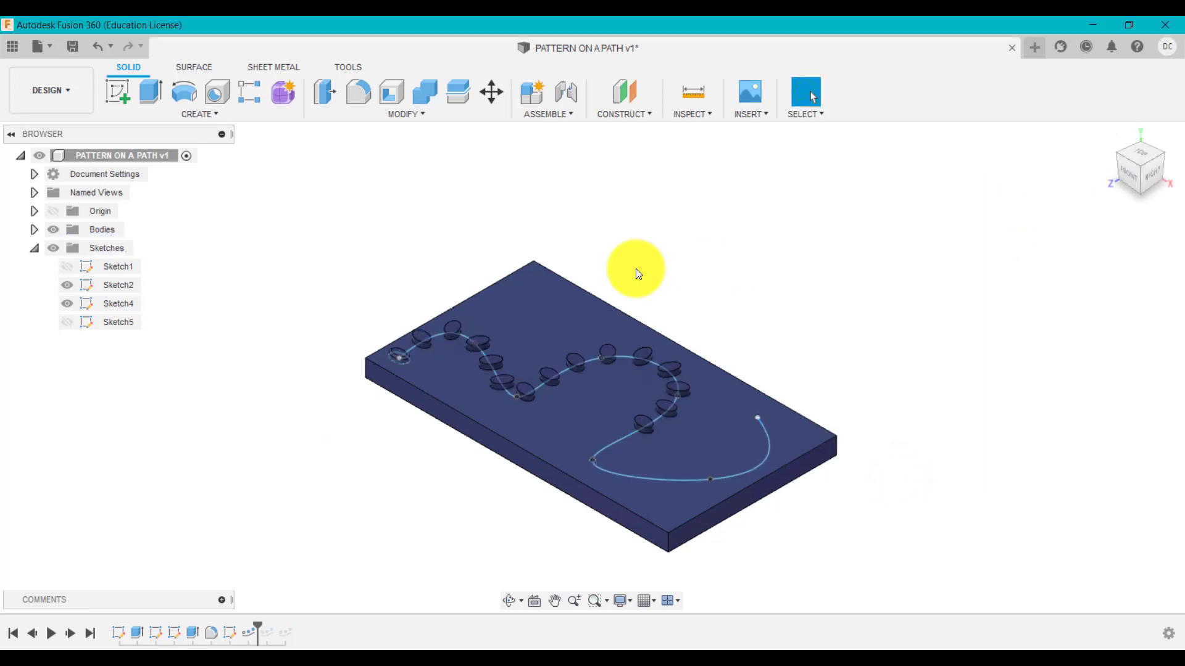
Edit the path pattern to add Fillet1 to its objects and confirm, then return to Home view
scroll(488, 365, "up", 5)
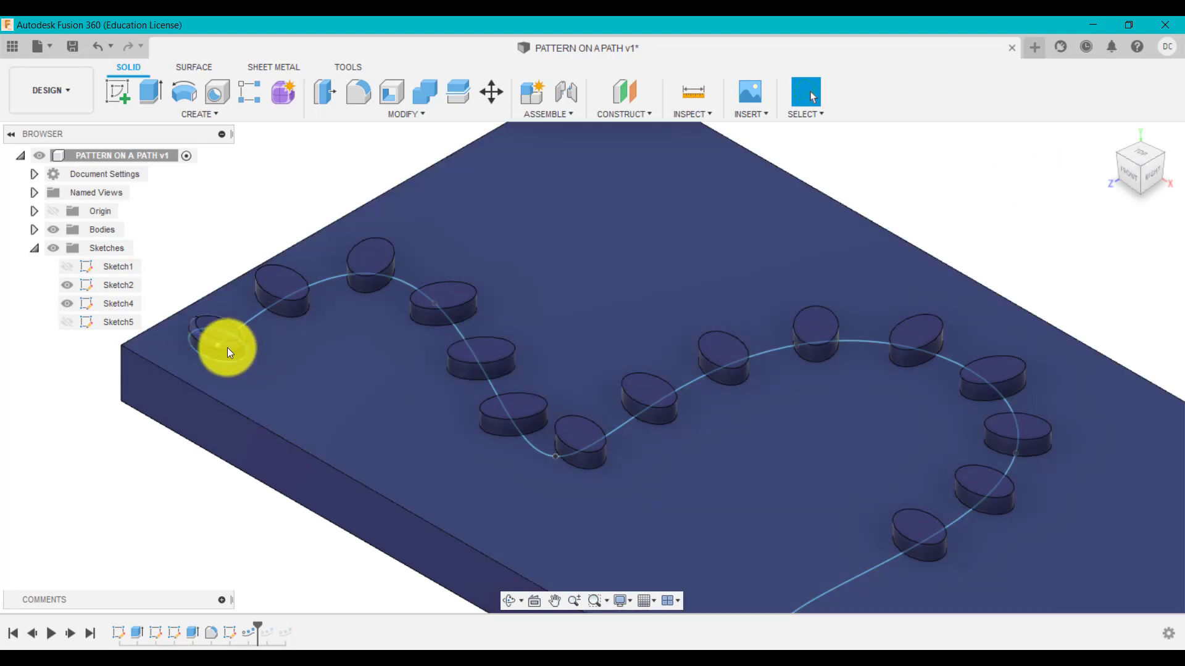
left_click(230, 345)
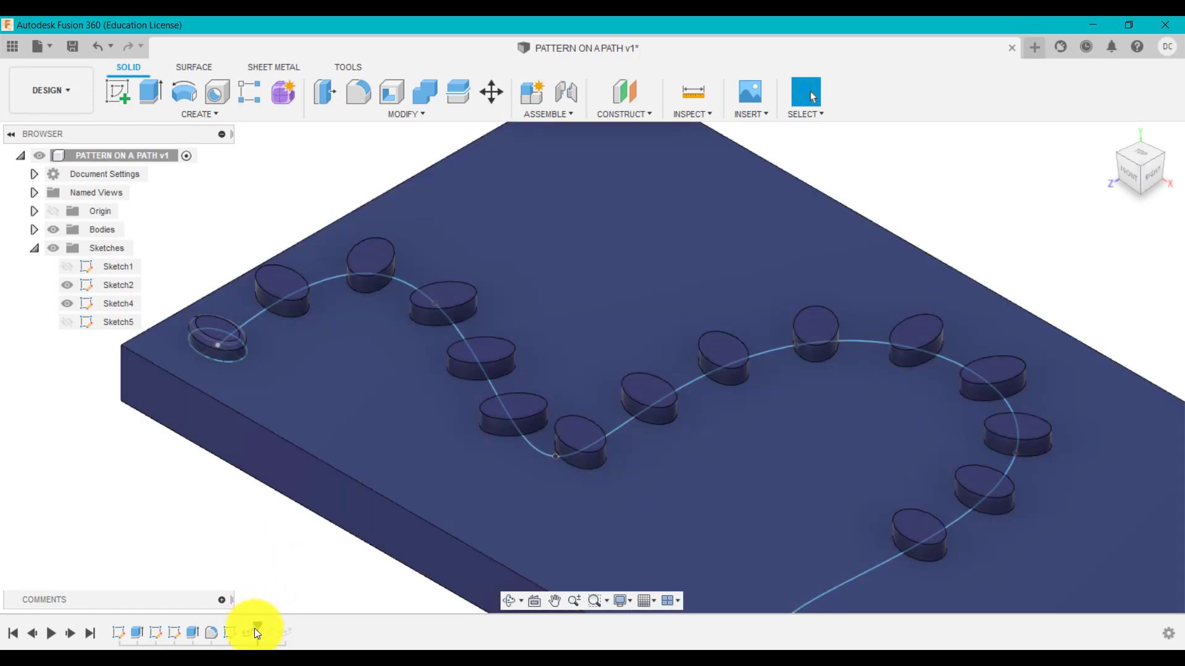
right_click(253, 633)
left_click(302, 498)
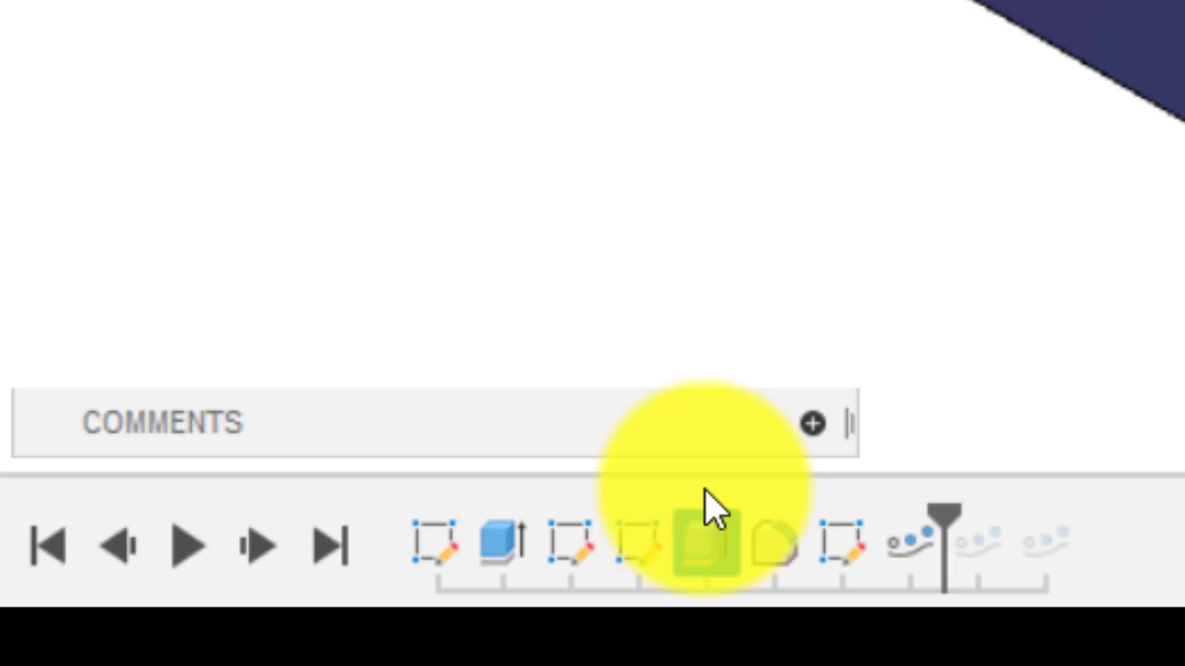
left_click(786, 532, "ctrl")
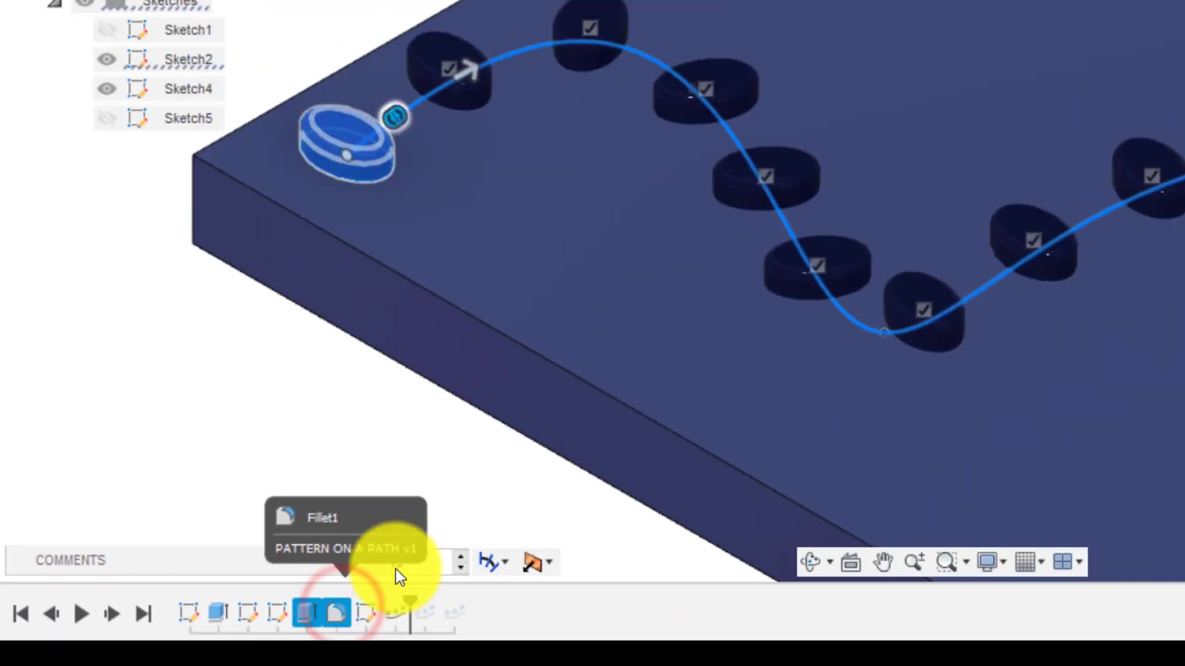
left_click(894, 475)
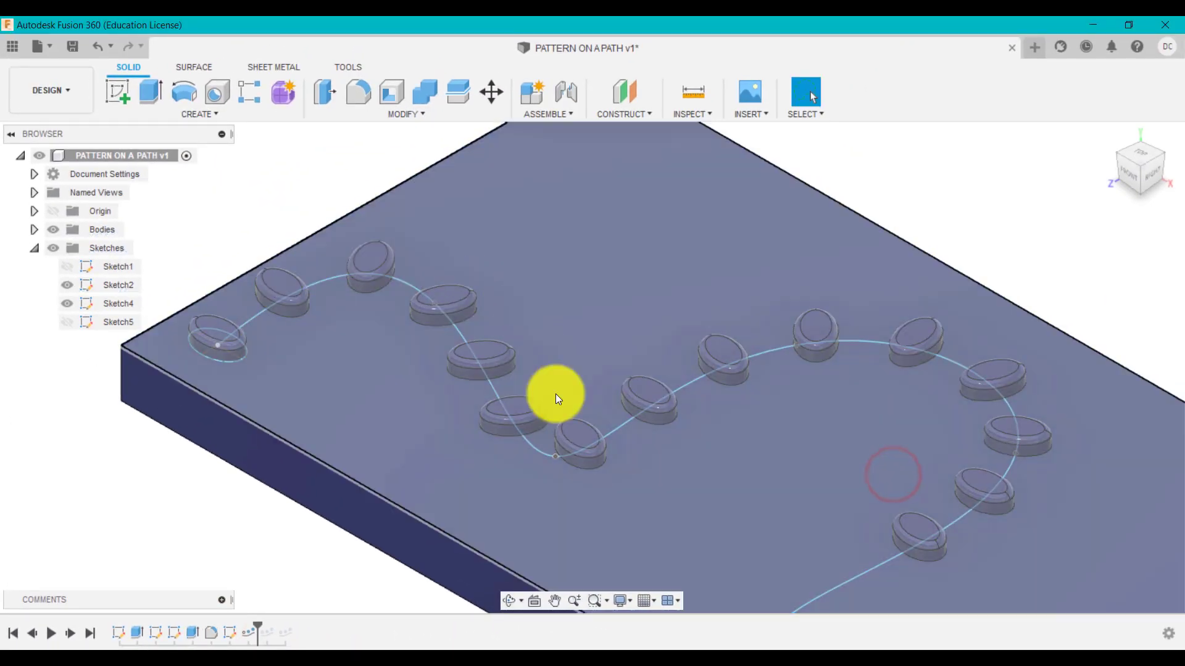
scroll(779, 283, "down", 2)
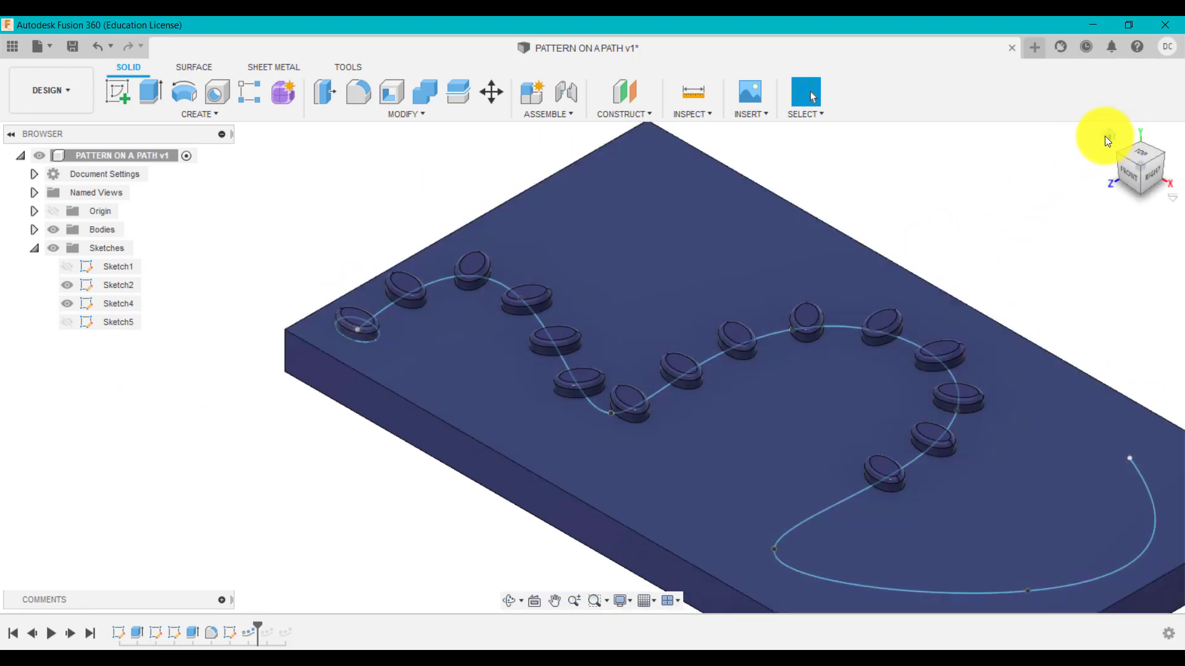
left_click(1106, 136)
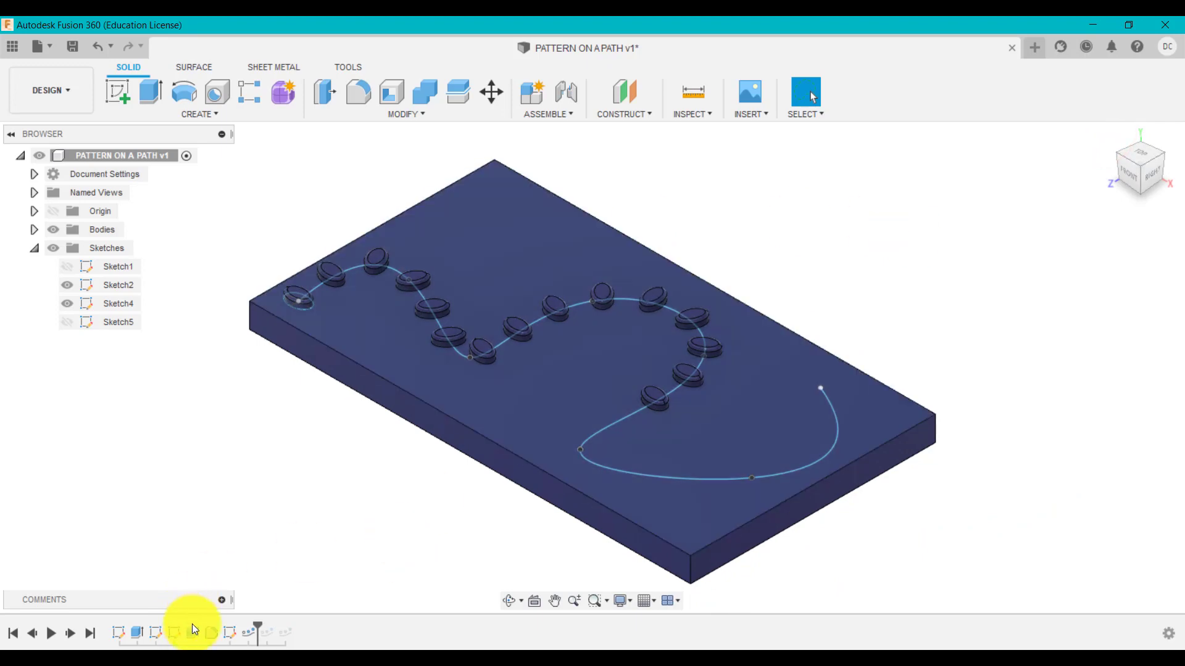
Delete the latest boss pattern and roll the timeline marker forward
right_click(246, 632)
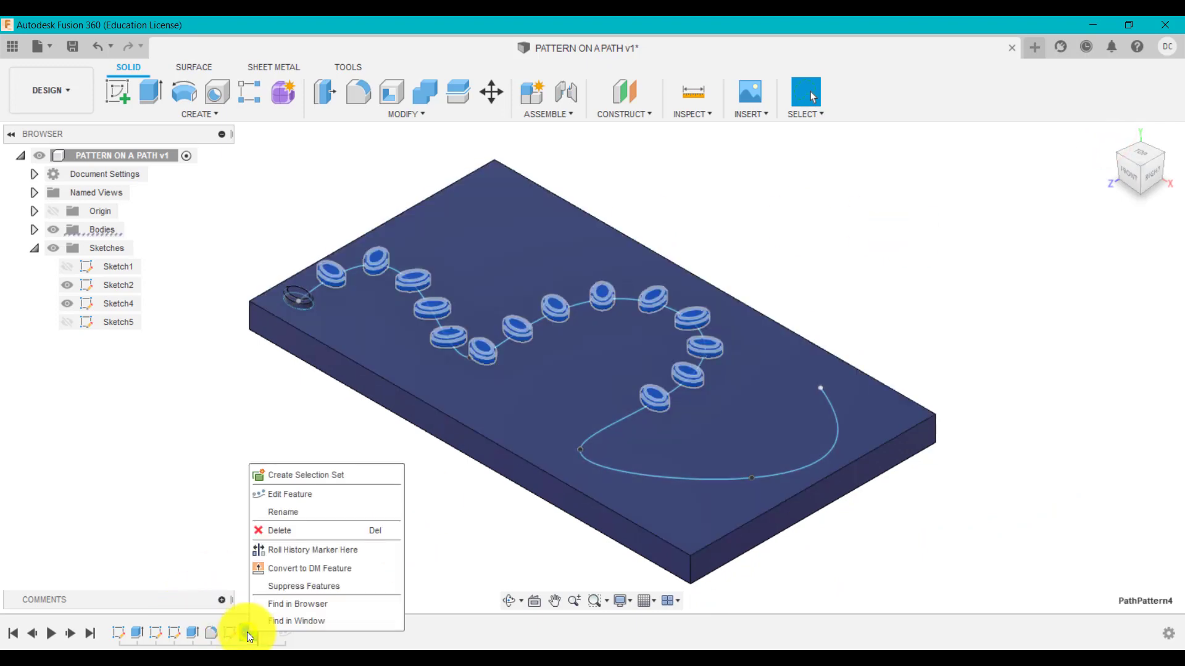
left_click(291, 527)
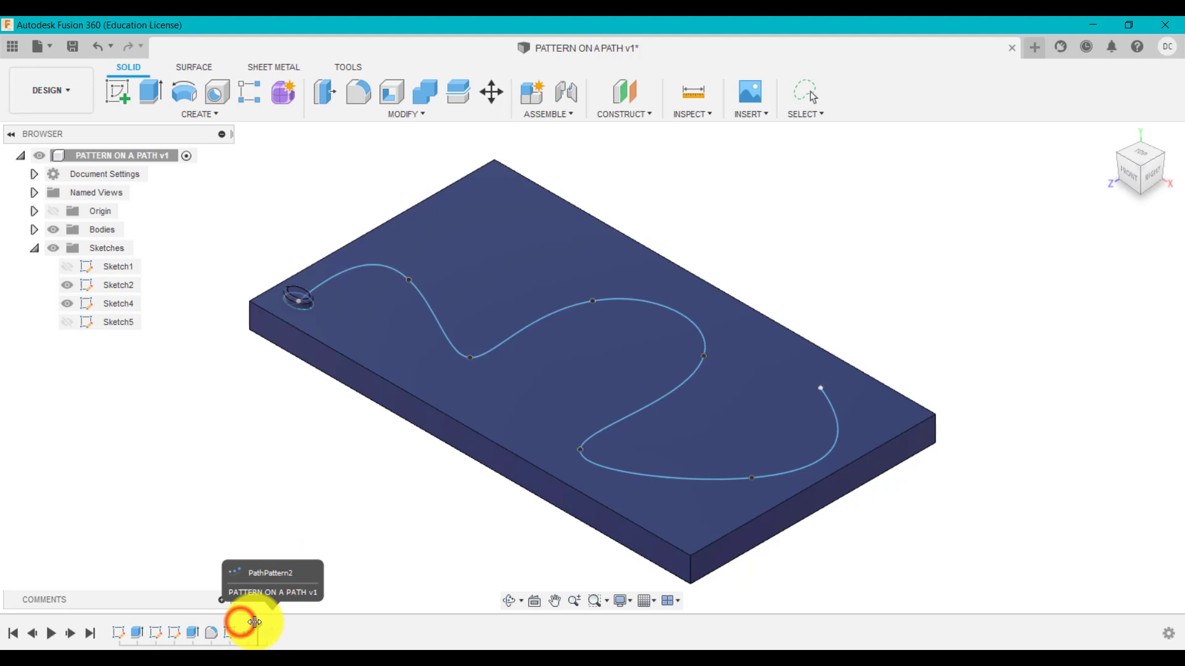
left_click_drag(238, 624, 254, 622)
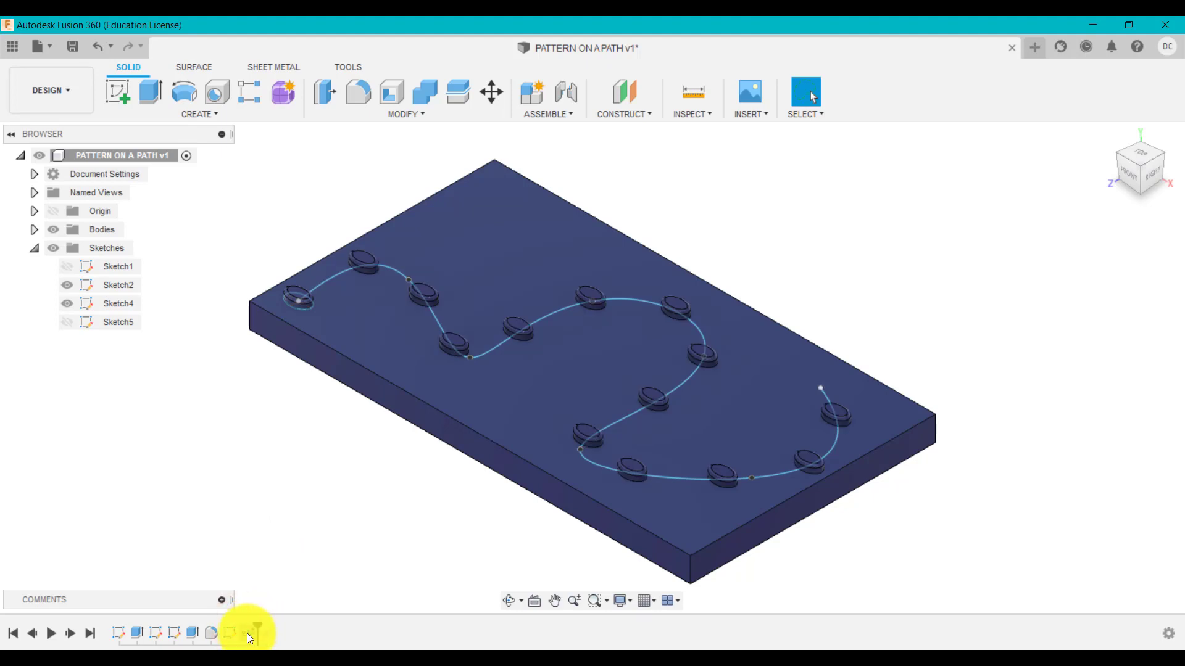
Suppress PathPattern1 and unsuppress PathPattern2
right_click(247, 632)
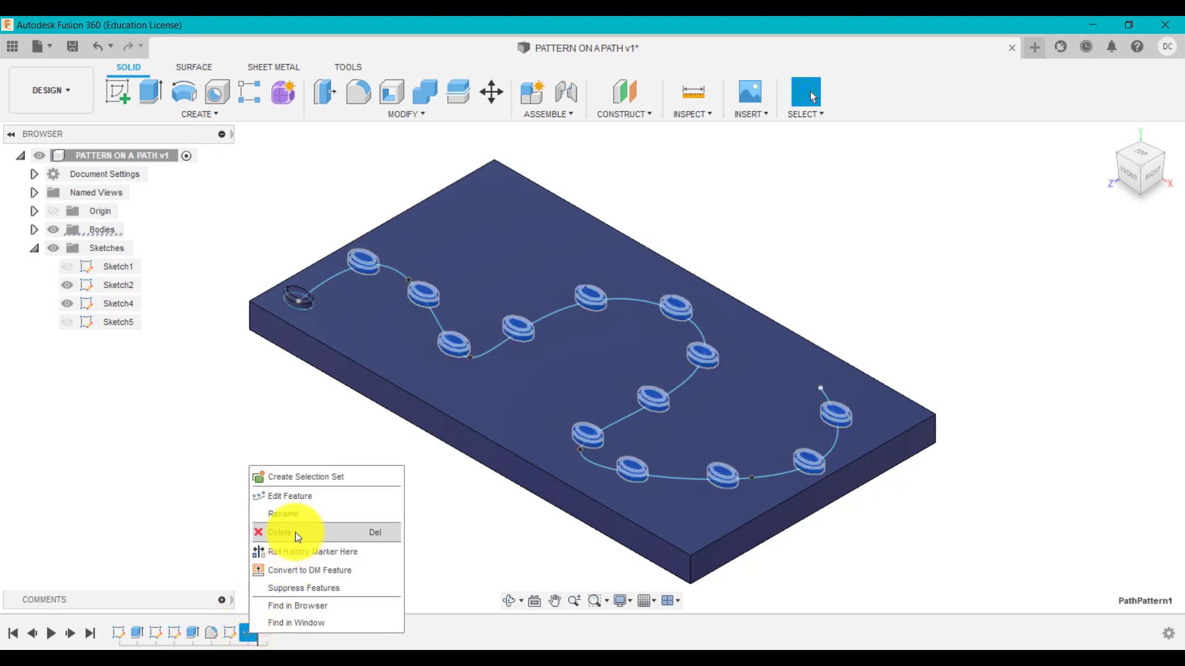
left_click(312, 588)
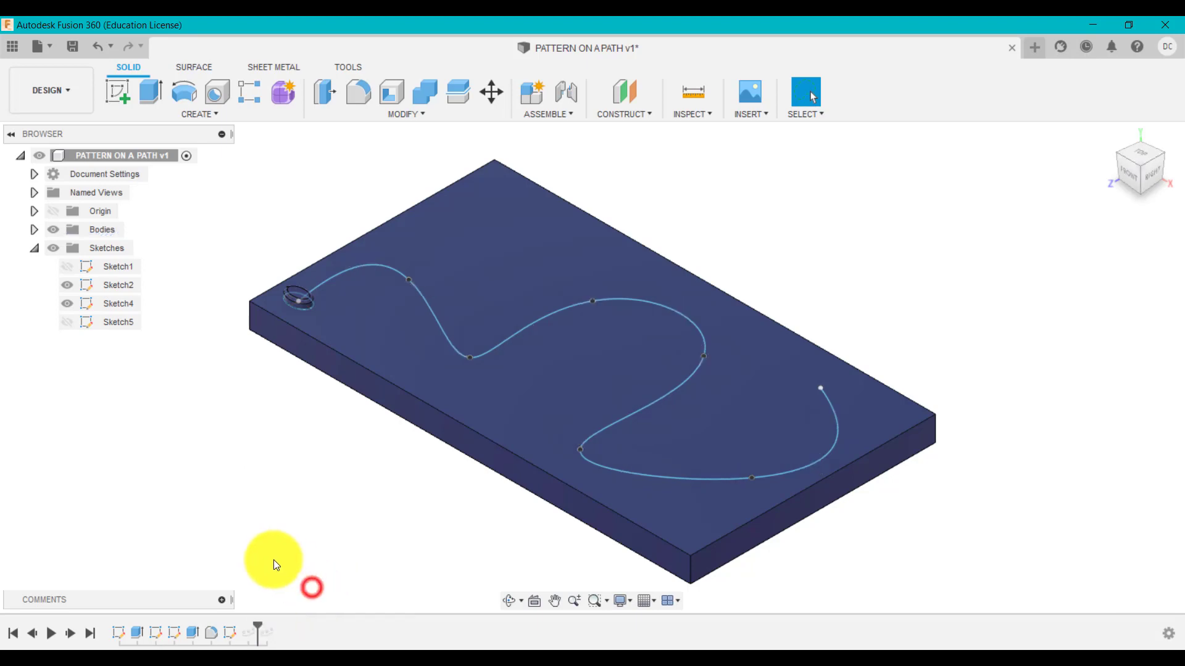
right_click(264, 632)
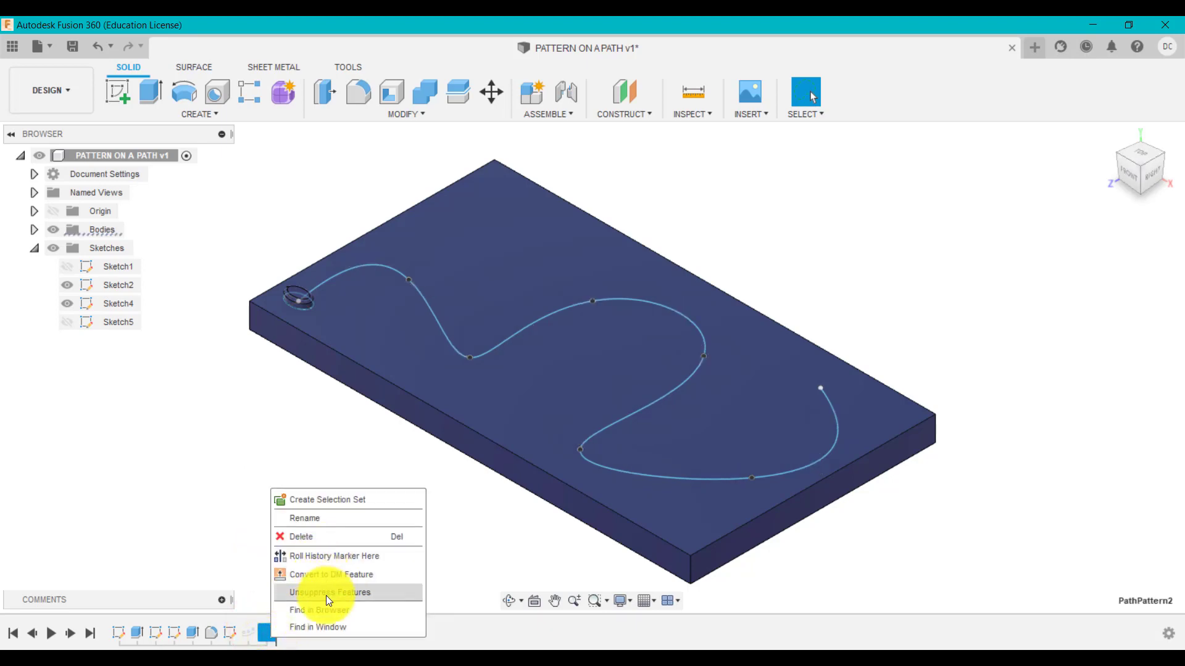
left_click(326, 595)
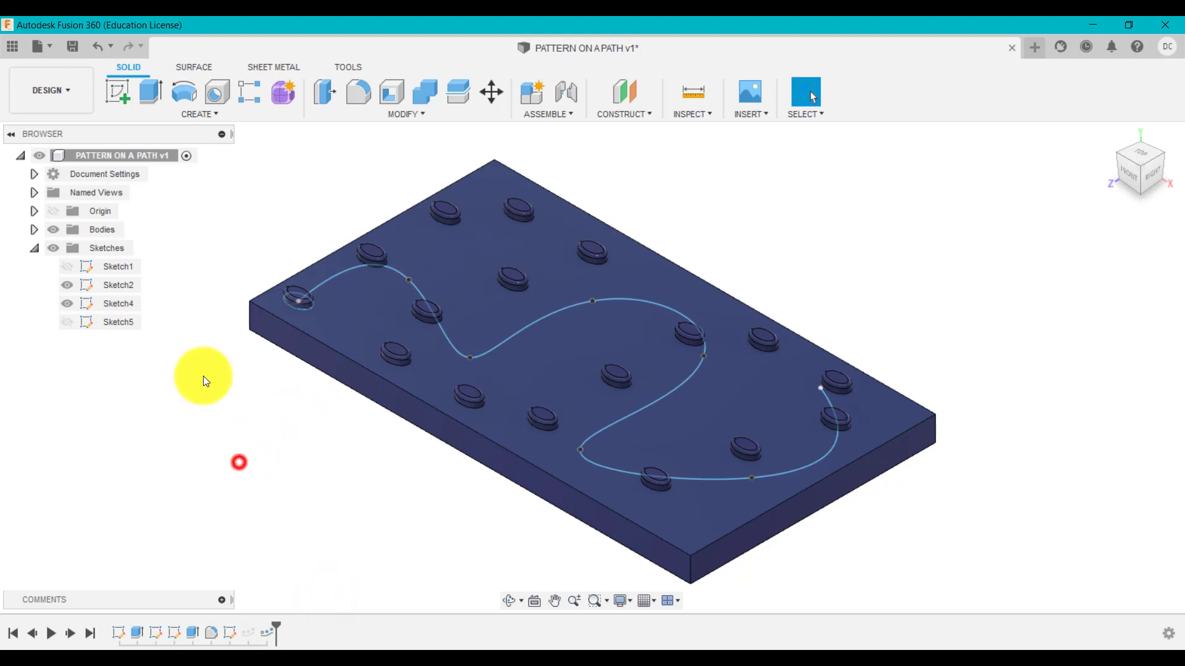
Hide Sketch4 and Sketch2, show the Sketch5 line path, and view the plate from Top
left_click(69, 305)
left_click(68, 322)
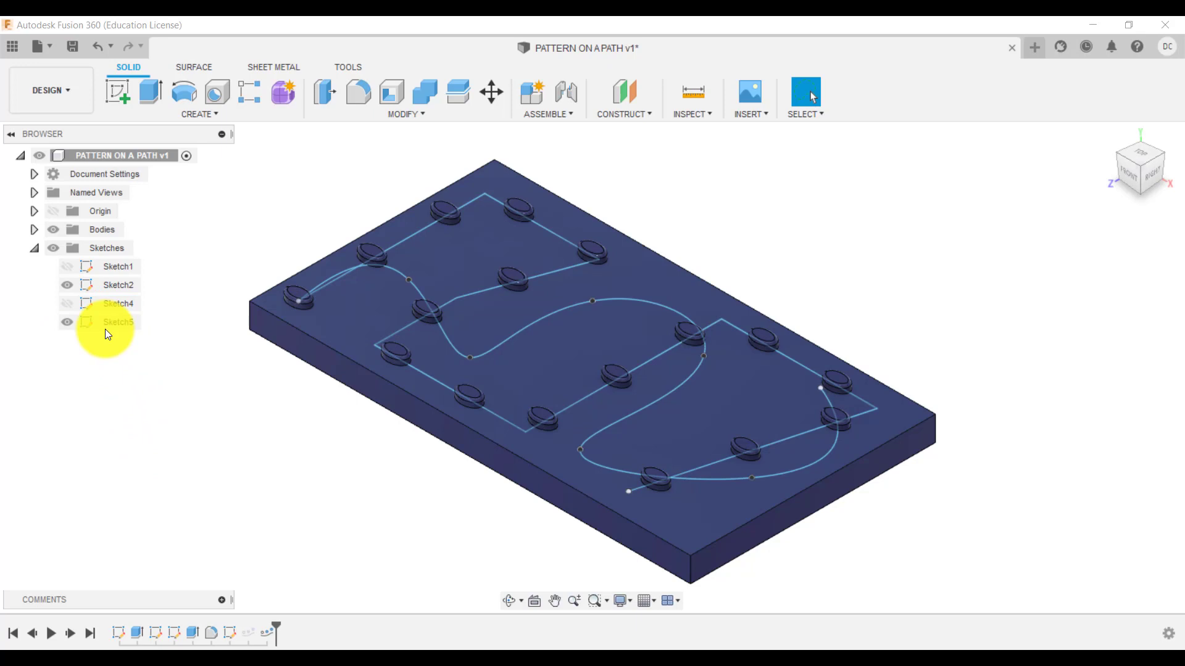
left_click(67, 285)
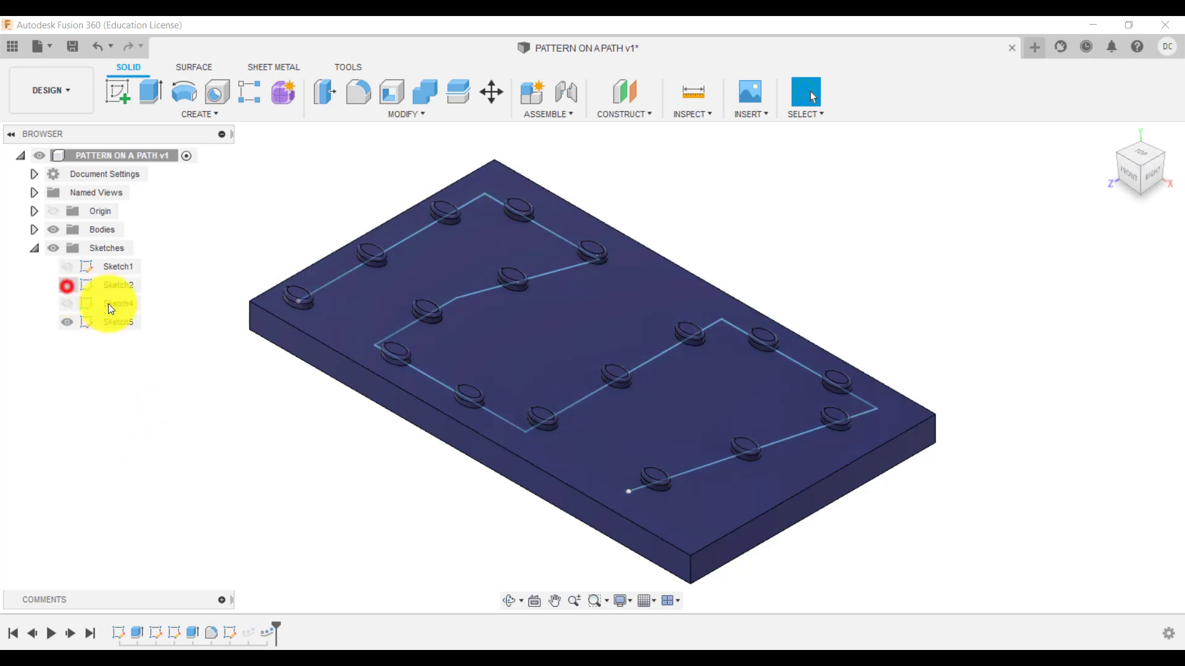
left_click(1139, 156)
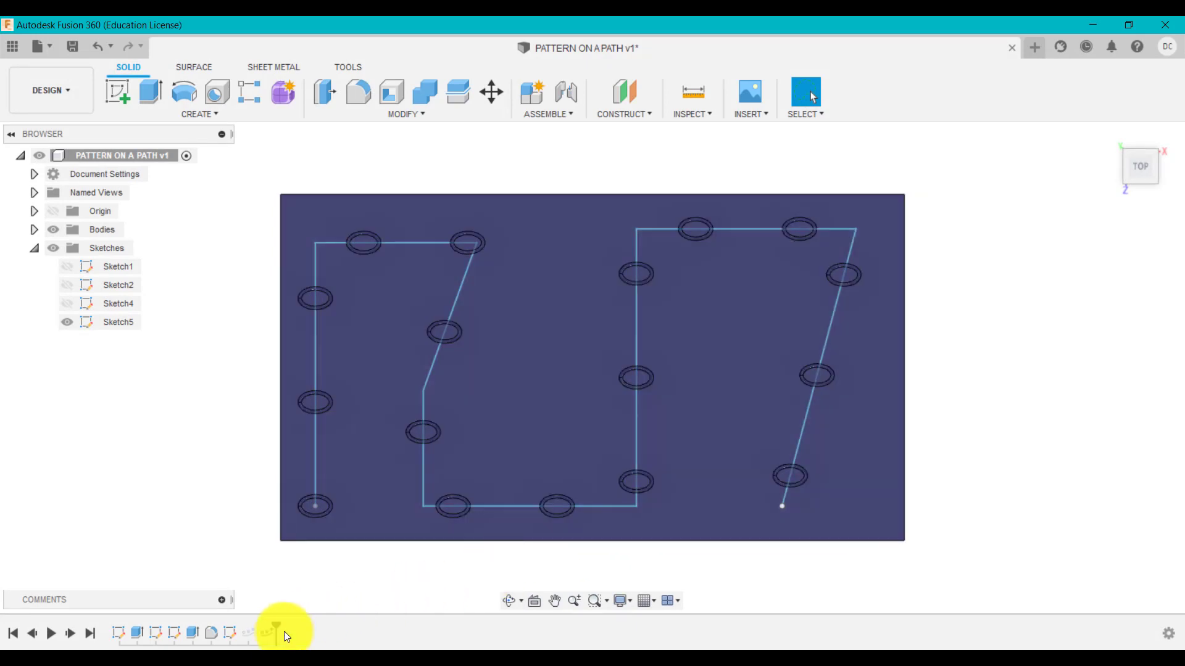
Inspect PathPattern2's settings, cancel without changes, and return to Home view
right_click(272, 634)
left_click(328, 499)
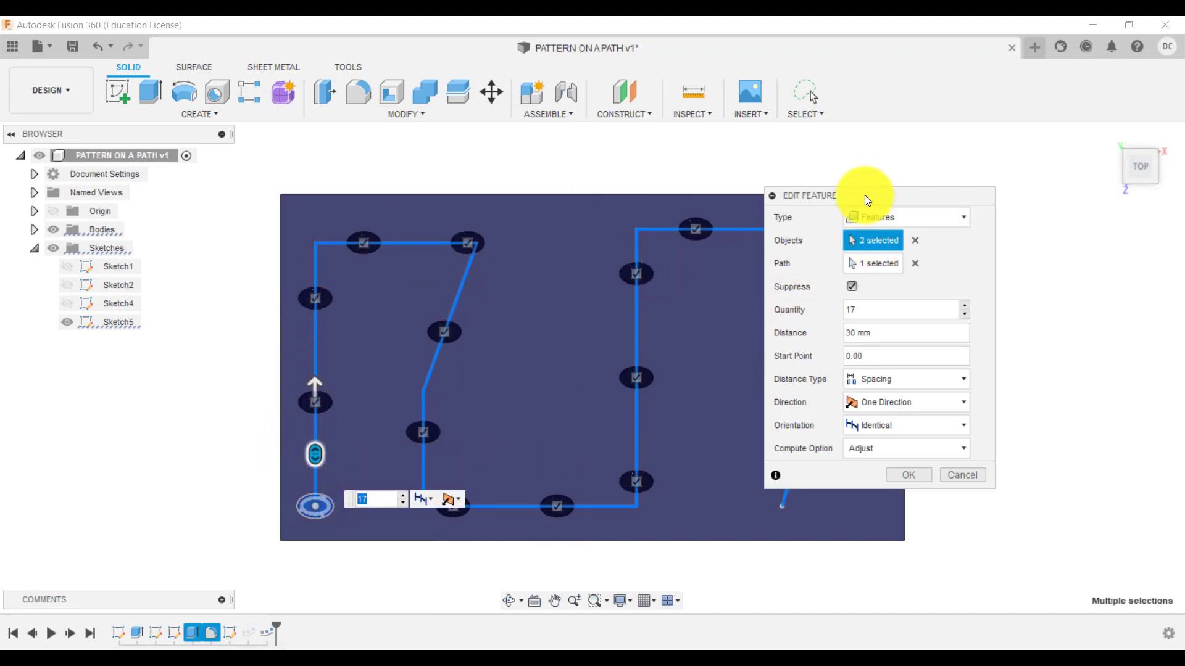
left_click_drag(865, 200, 1013, 204)
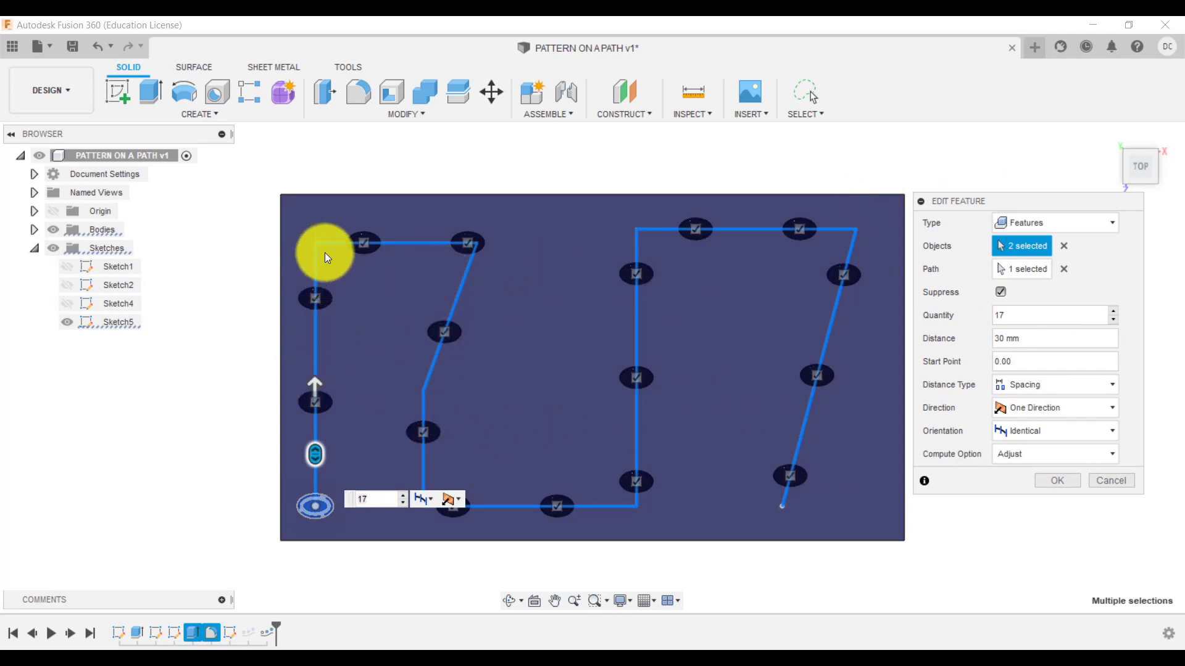
left_click(1119, 483)
left_click(1107, 139)
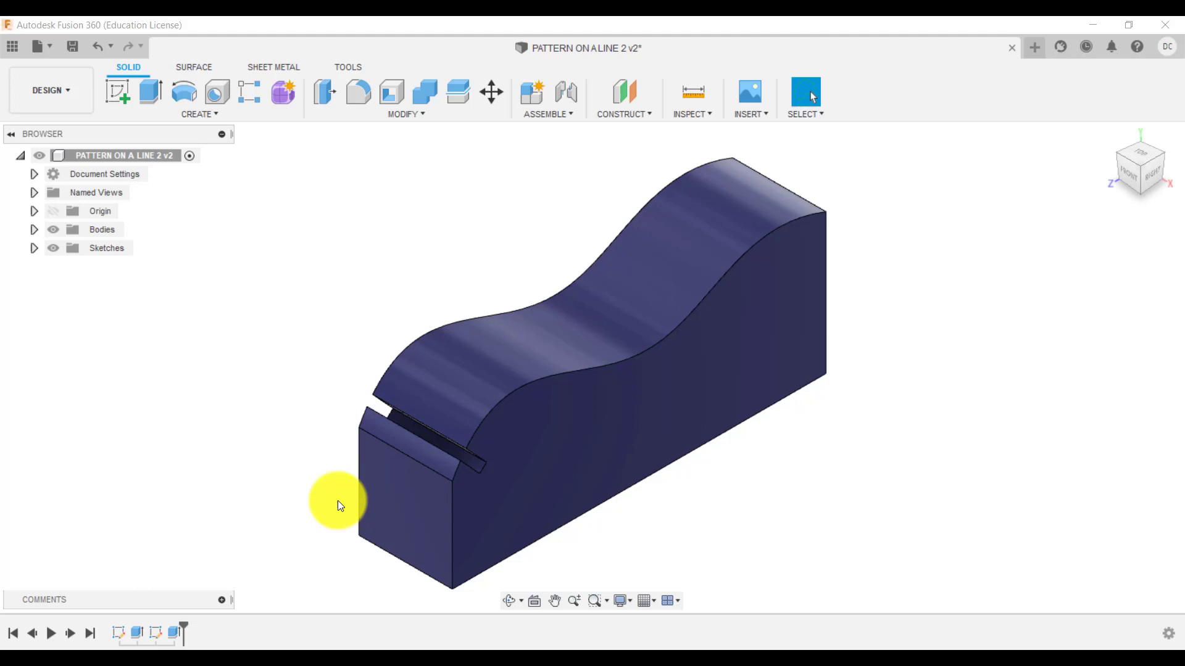
Start a Pattern on Path with the Extrude2 slot cut as the object
left_click(175, 631)
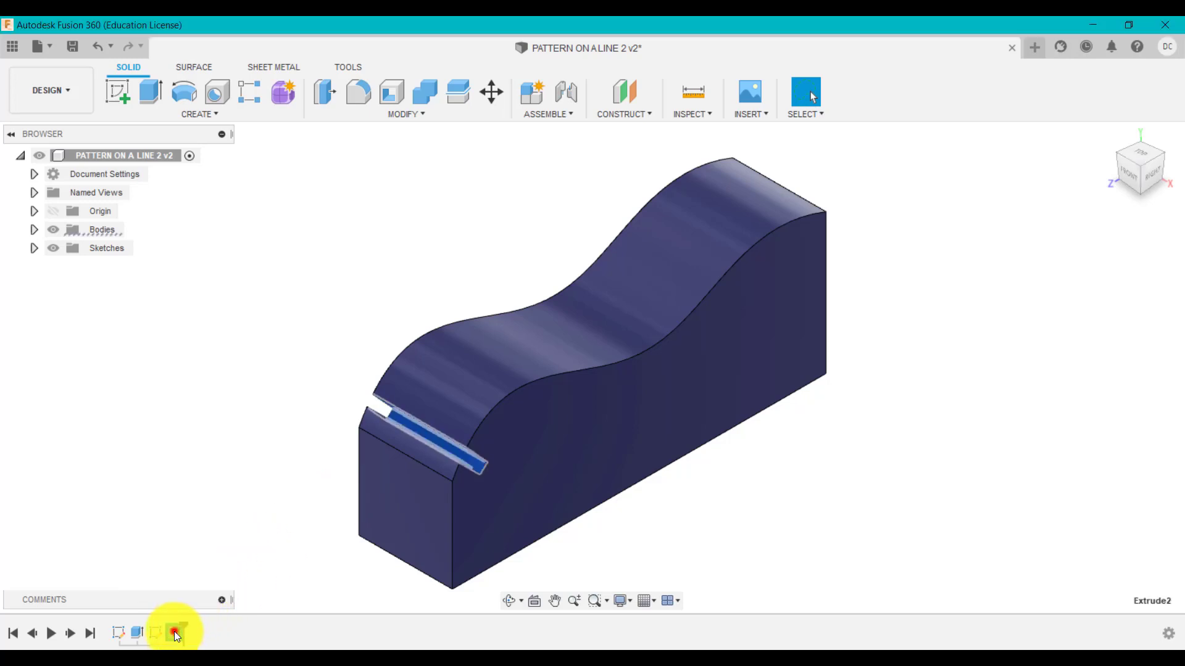
left_click(291, 416)
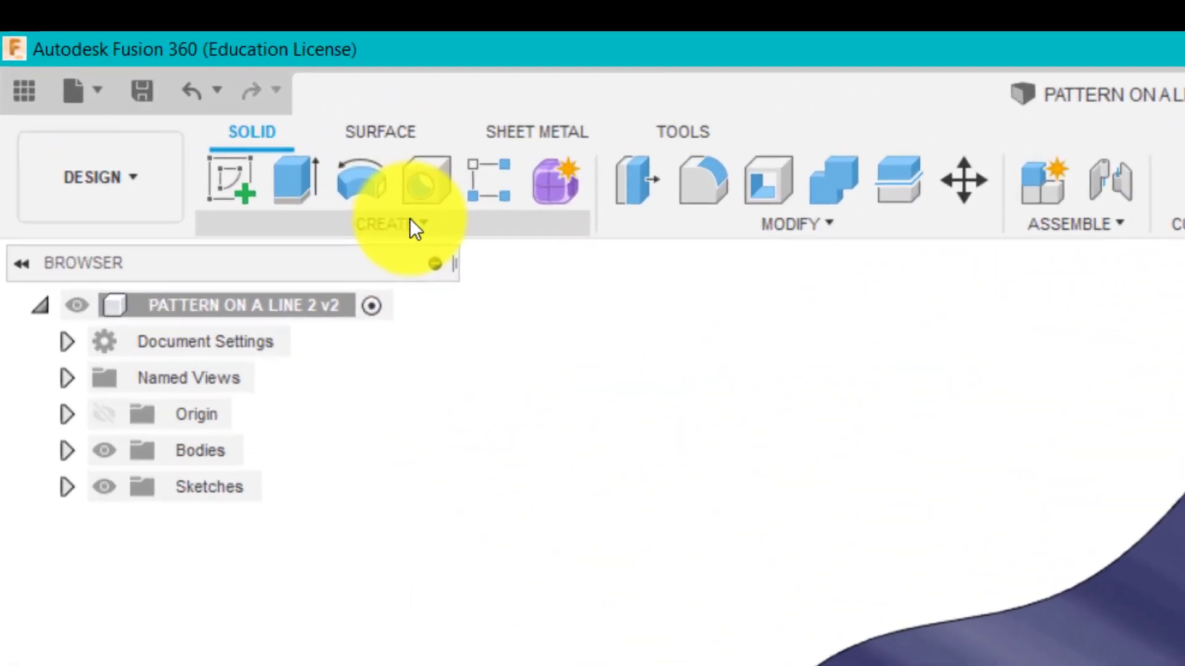
left_click(200, 115)
mouse_move(409, 395)
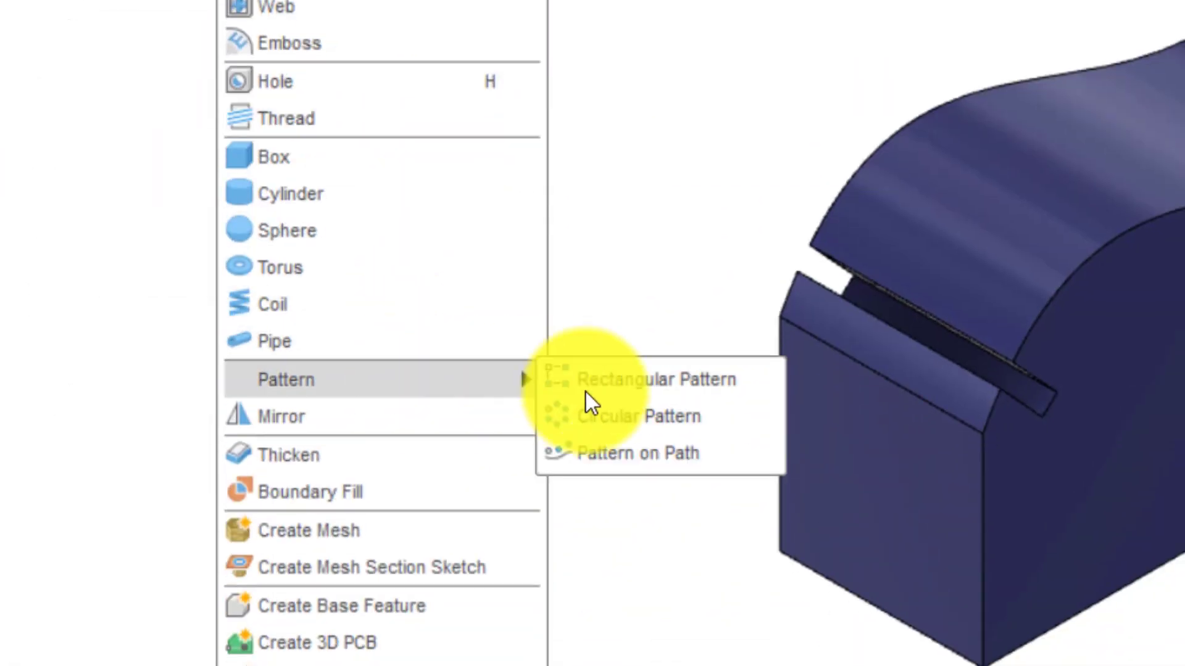
left_click(596, 454)
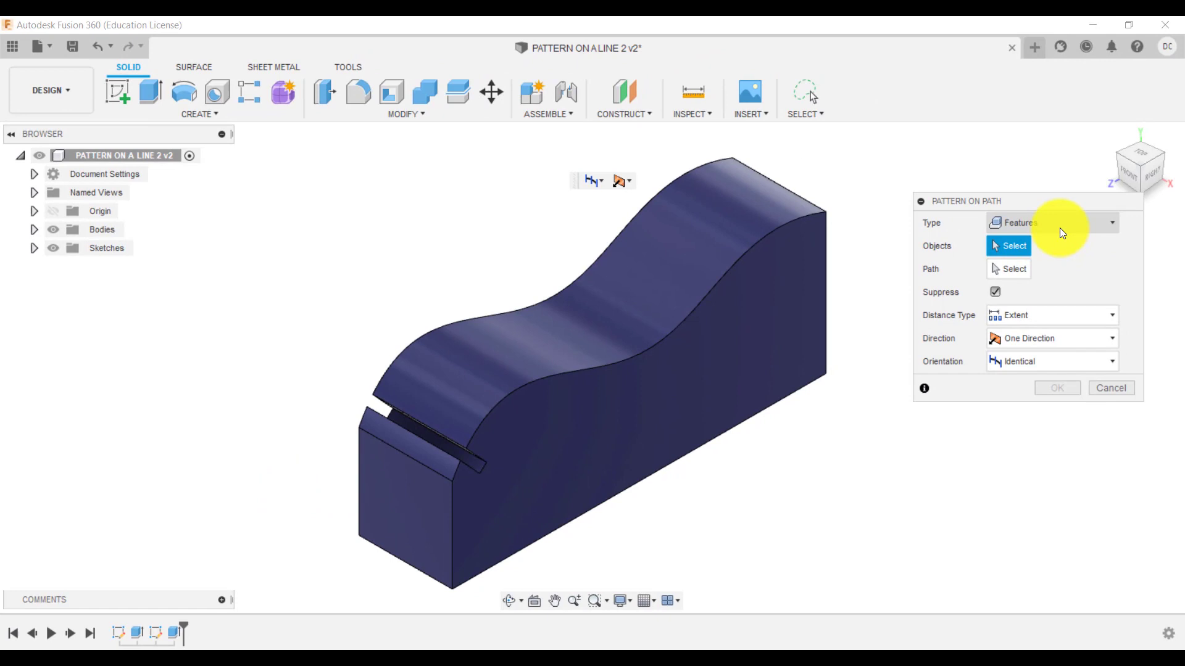
left_click(172, 635)
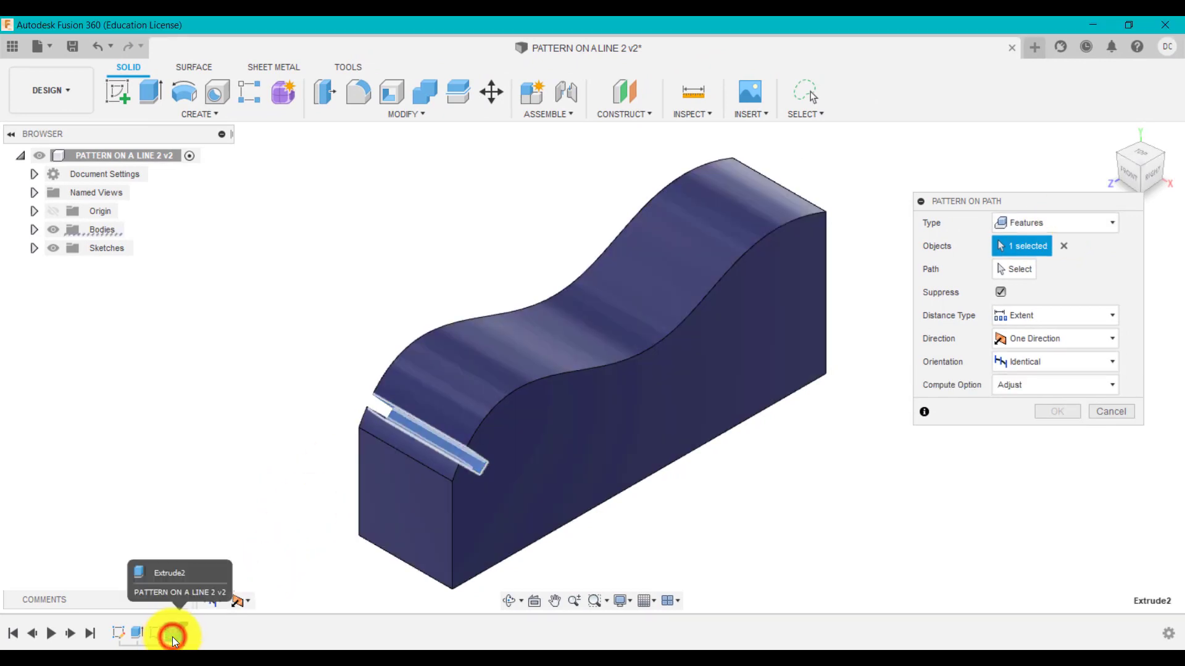
Set the path pattern to 6 slot copies with a 50 mm distance
left_click(1156, 174)
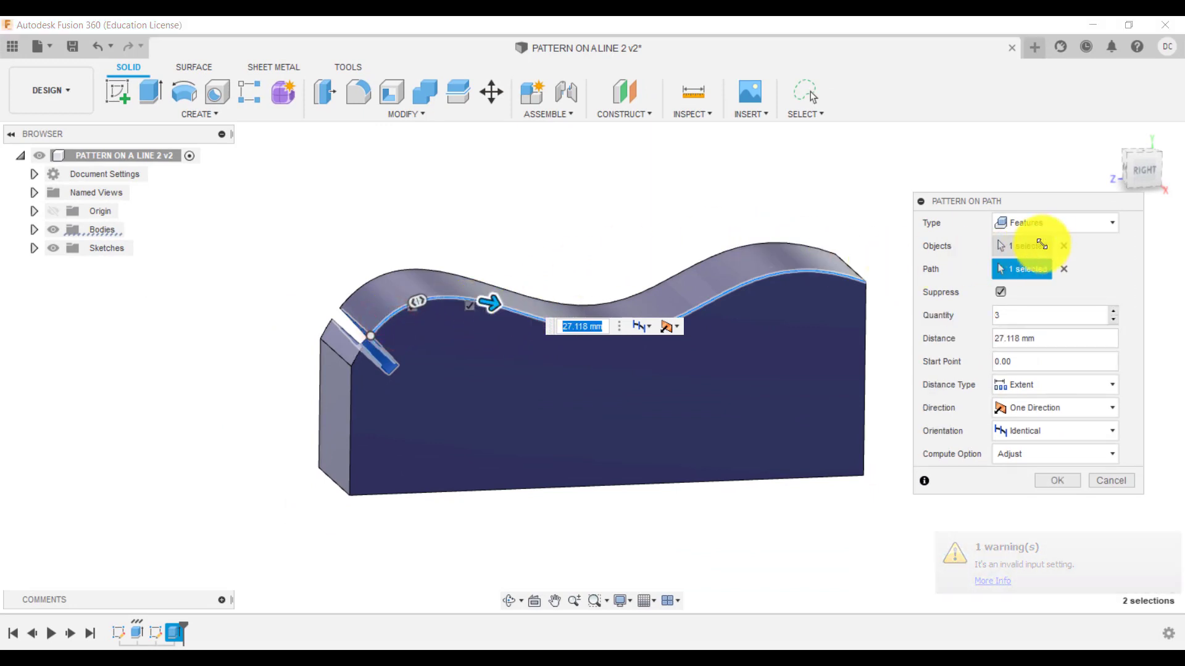
scroll(458, 211, "up", 3)
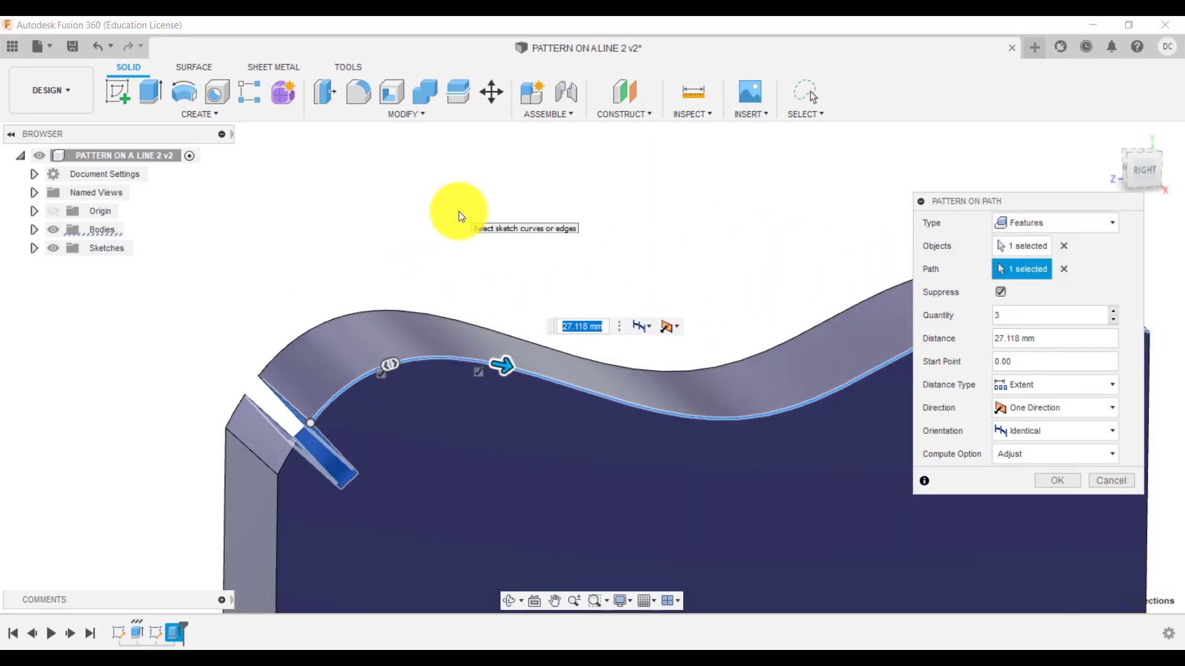
left_click(1021, 315)
type("6")
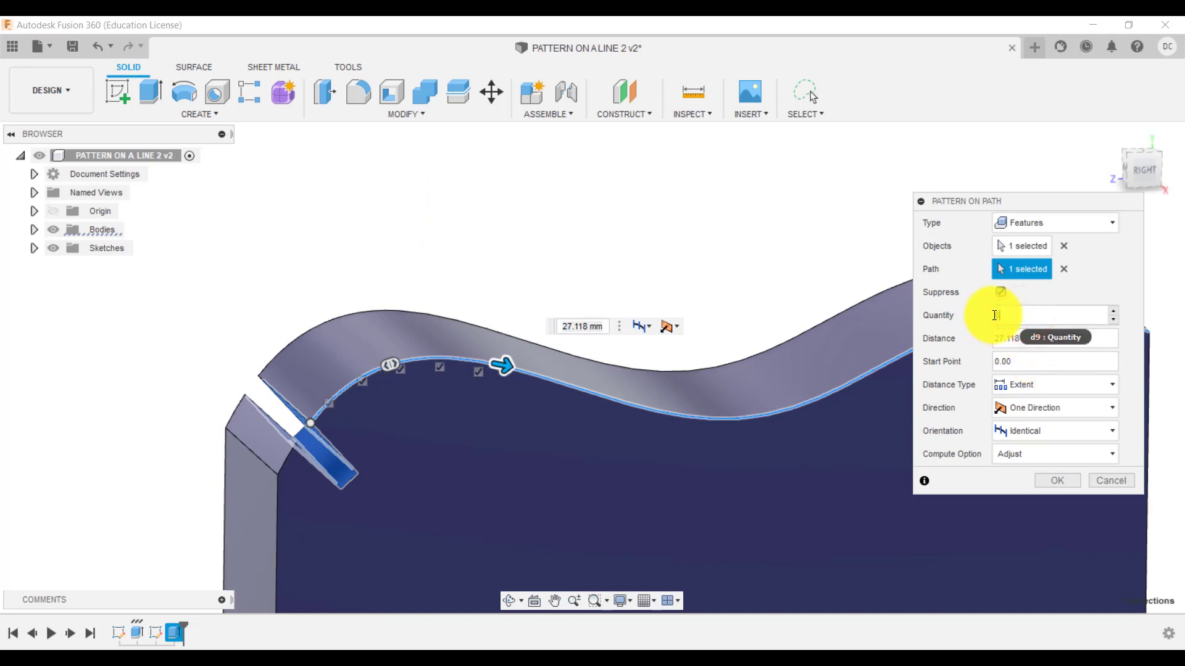
left_click_drag(502, 365, 641, 407)
left_click_drag(1079, 339, 991, 336)
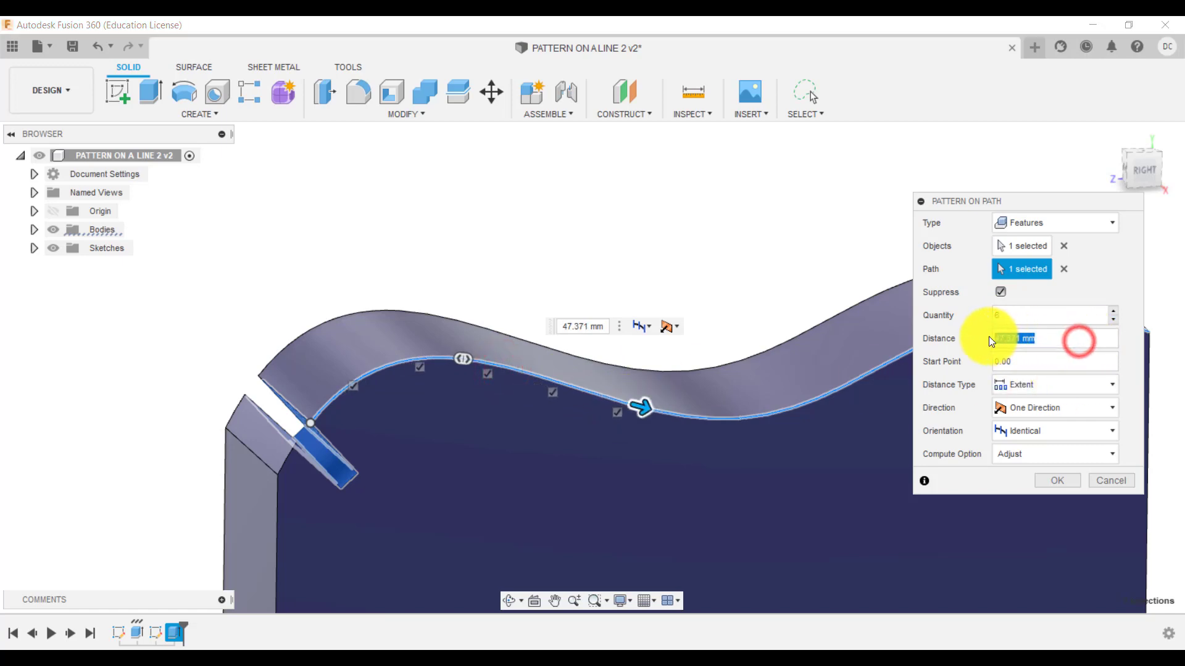
key("BackSpace")
type("50")
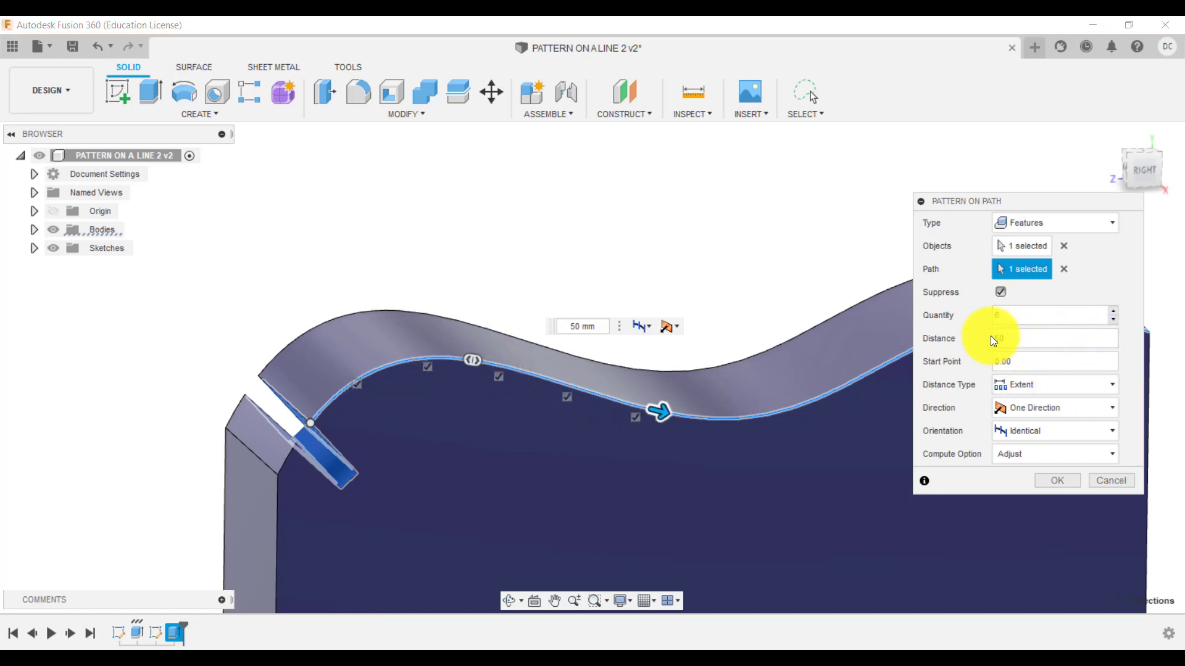
Increase the pattern distance along the wavy edge to 100 mm
scroll(689, 395, "down", 3)
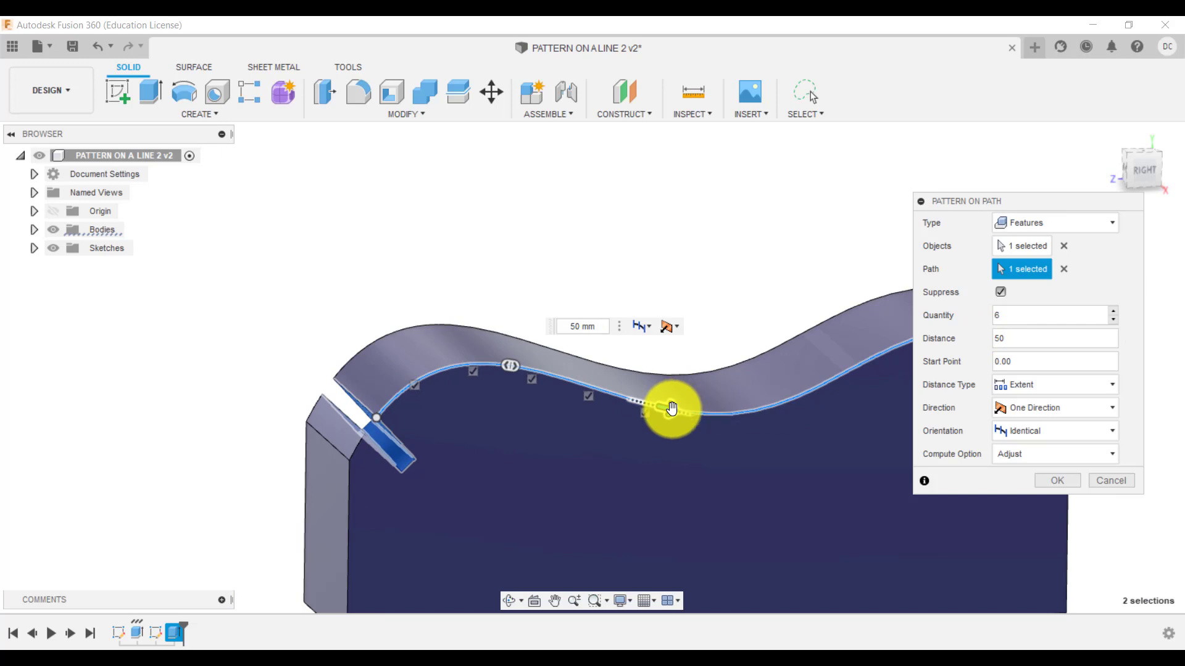
left_click_drag(673, 410, 907, 340)
left_click(1043, 341)
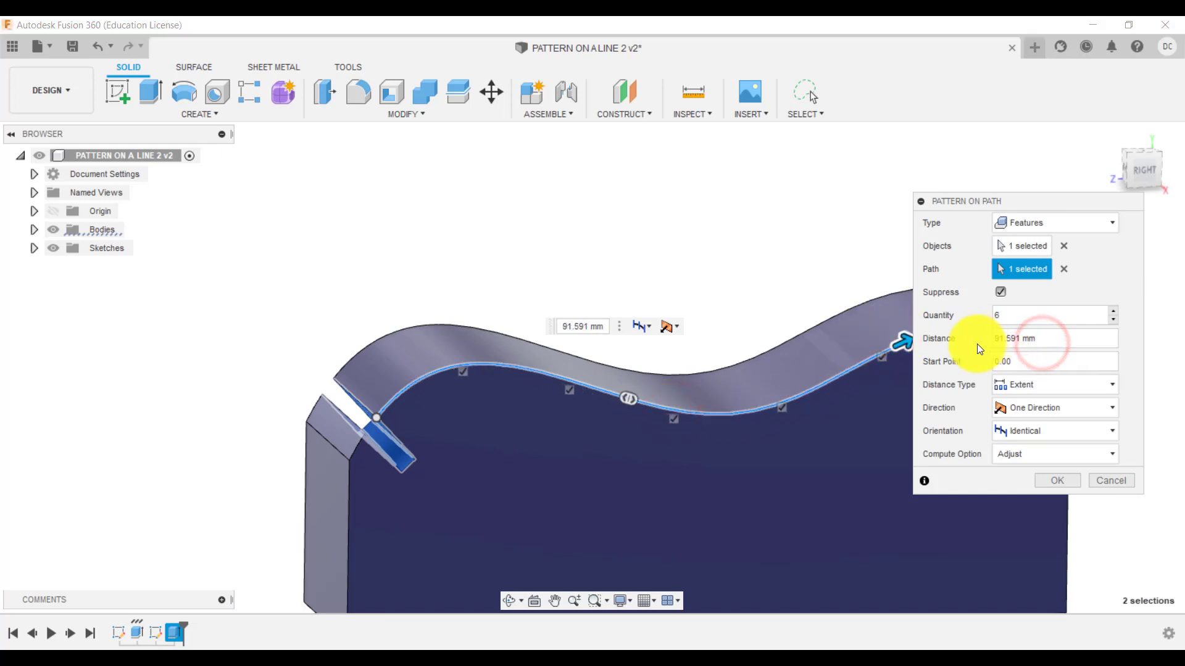
key("BackSpace")
key("BackSpace")
key("BackSpace")
key("BackSpace")
key("BackSpace")
key("BackSpace")
key("BackSpace")
key("BackSpace")
key("BackSpace")
type("100")
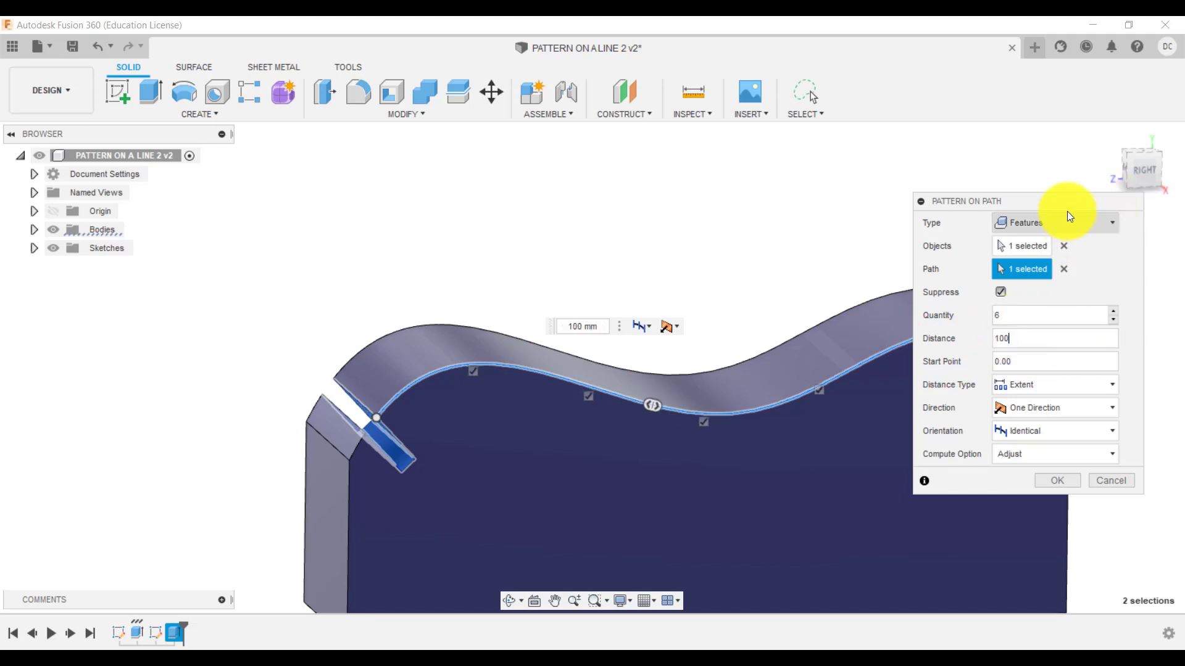
left_click_drag(1066, 205, 329, 154)
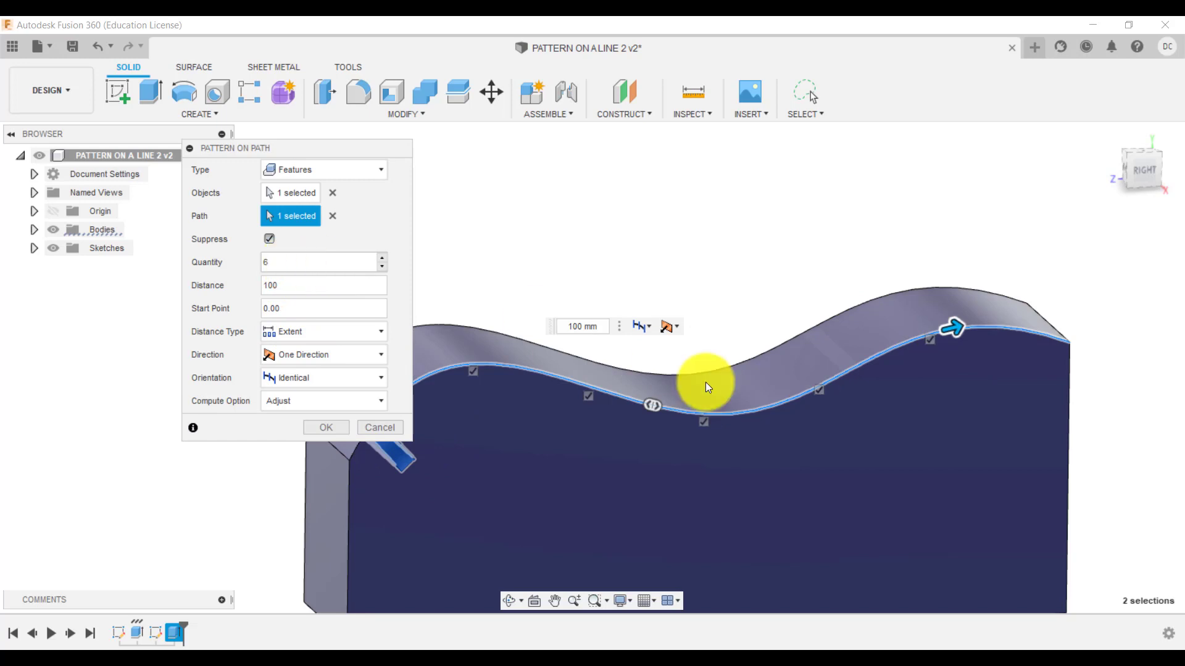
Commit the six-slot pattern, then change its Orientation to Path Direction
left_click(328, 428)
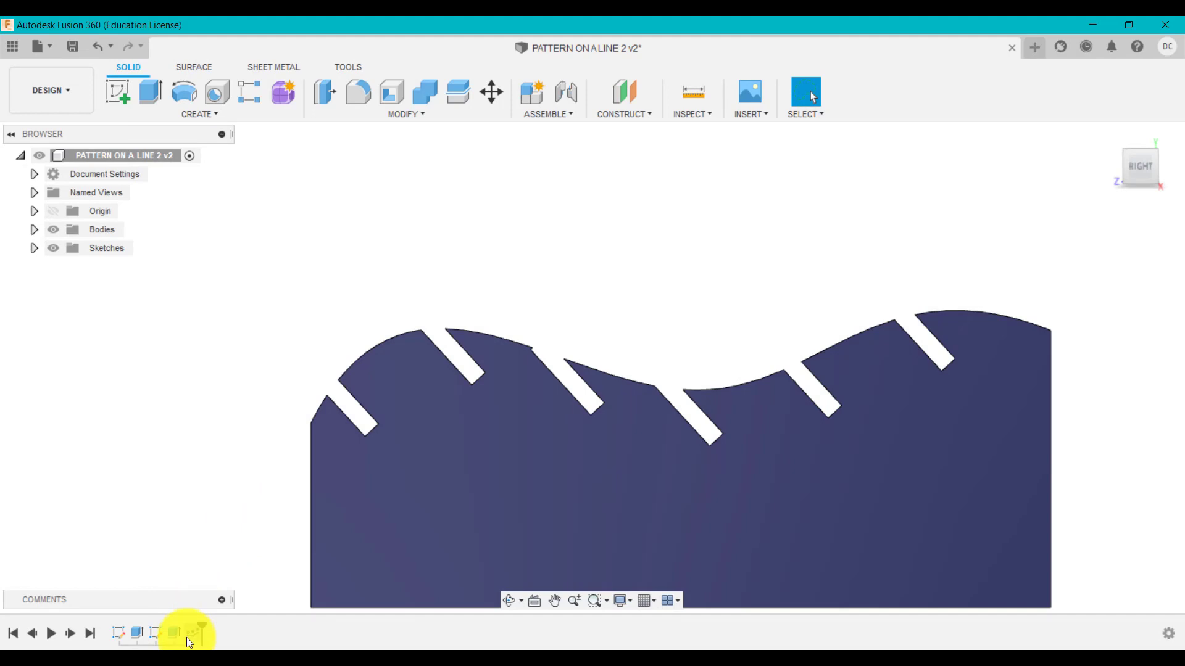
right_click(187, 638)
left_click(253, 504)
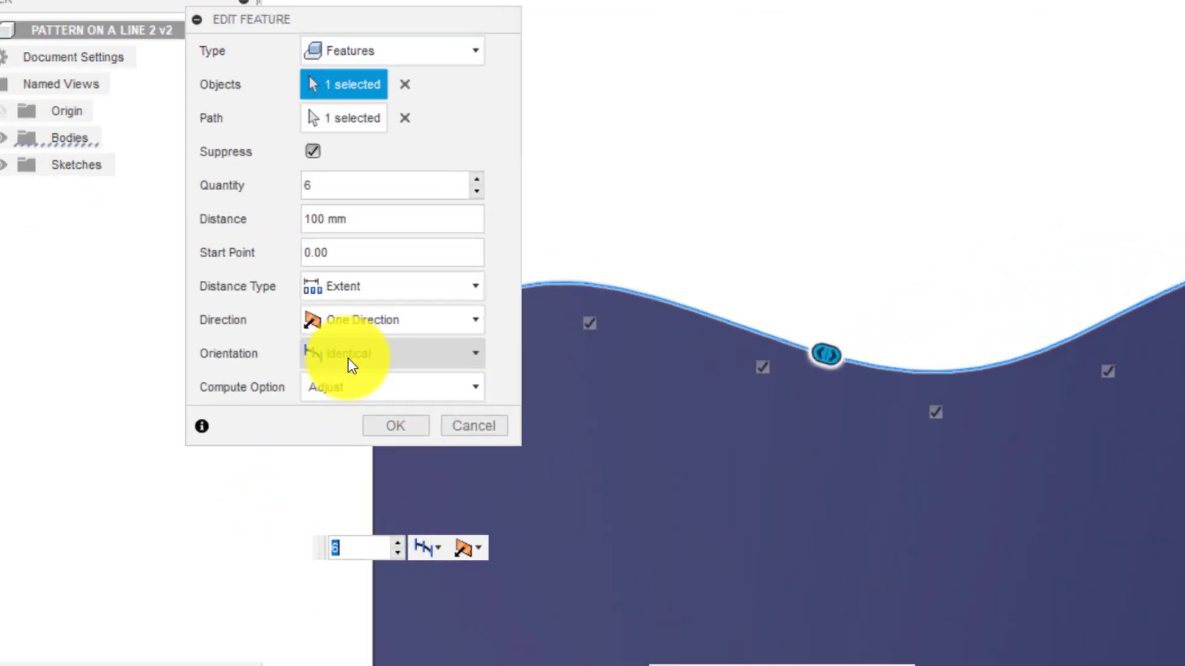
left_click(295, 377)
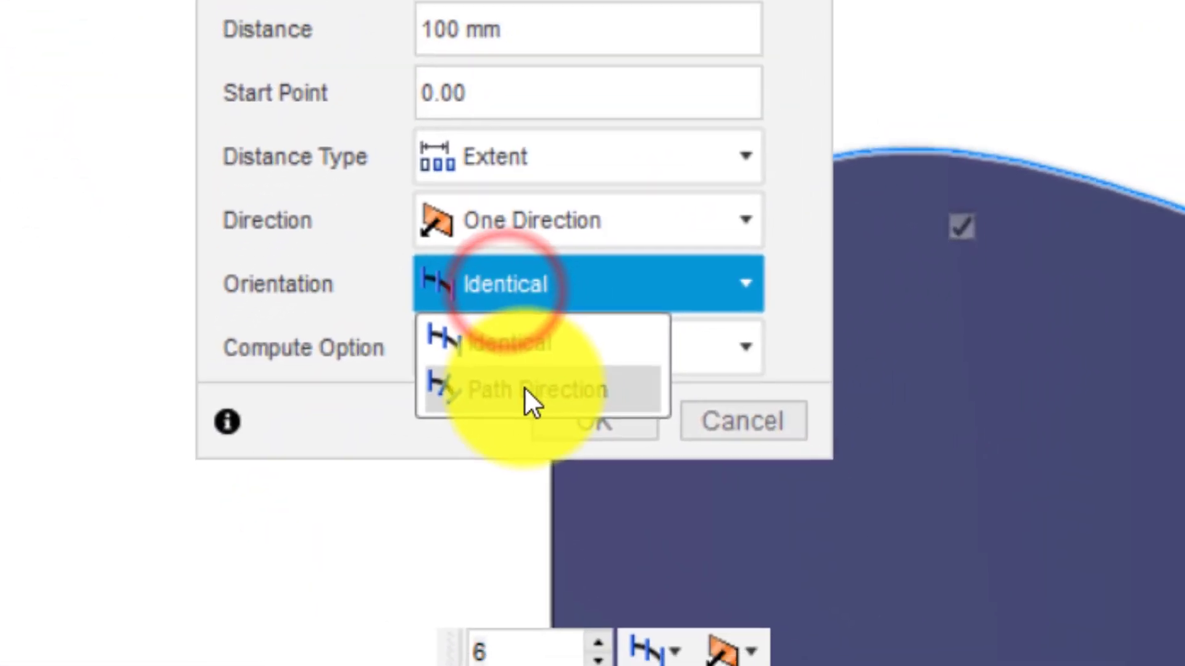
left_click(526, 390)
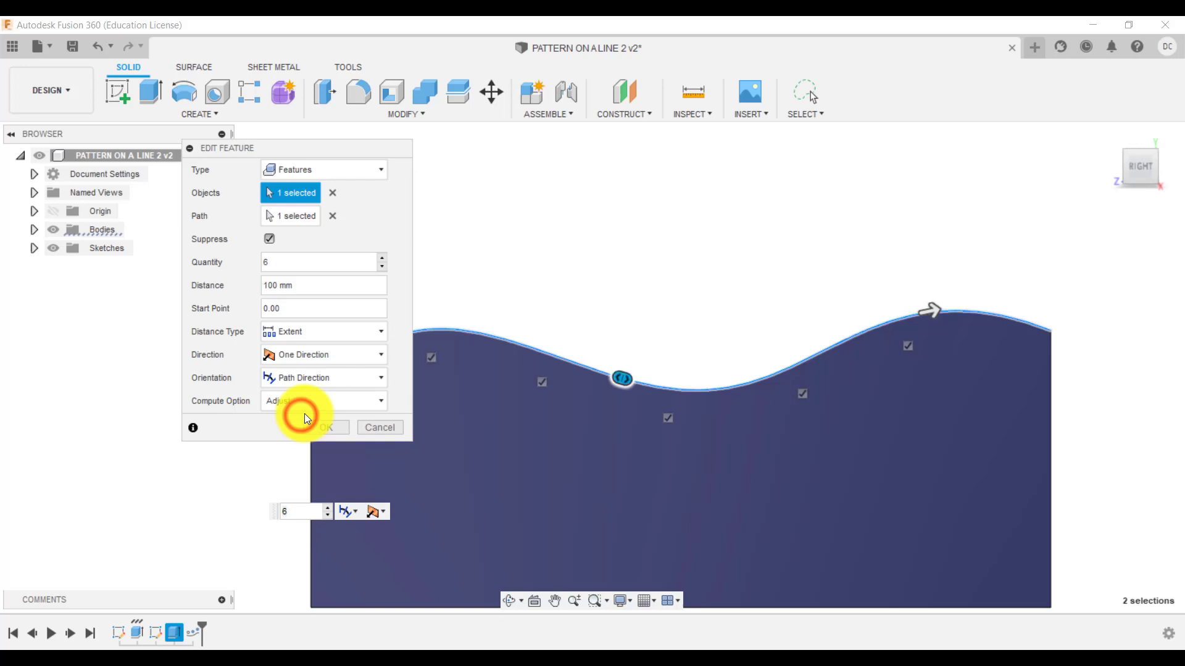
left_click(332, 428)
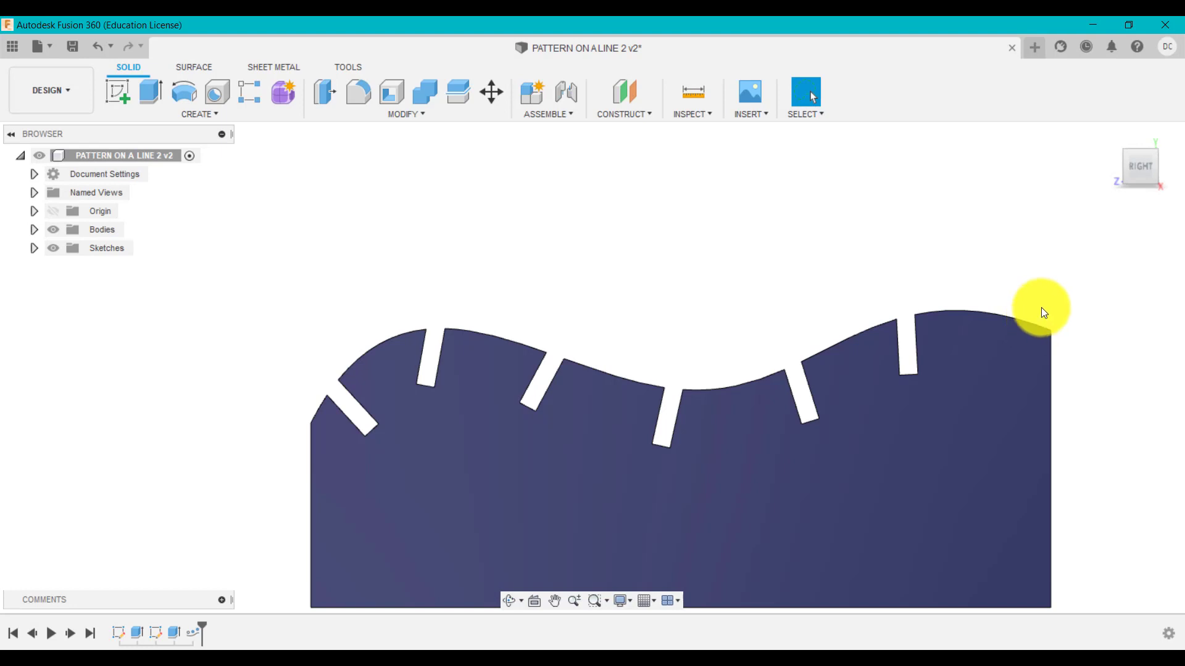
Return the model to the ViewCube Home view
left_click(1111, 134)
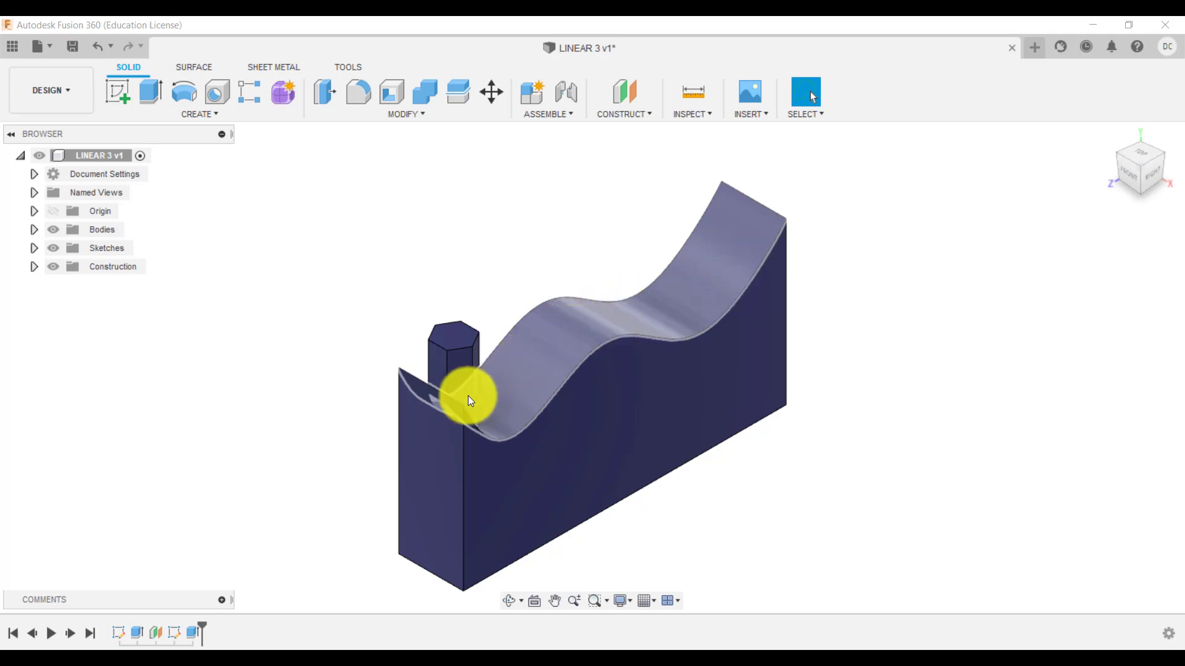
Rectangular-pattern the Extrude2 hexagonal post 4 times along the bottom edge, 70 mm apart, computed Identical
left_click(252, 96)
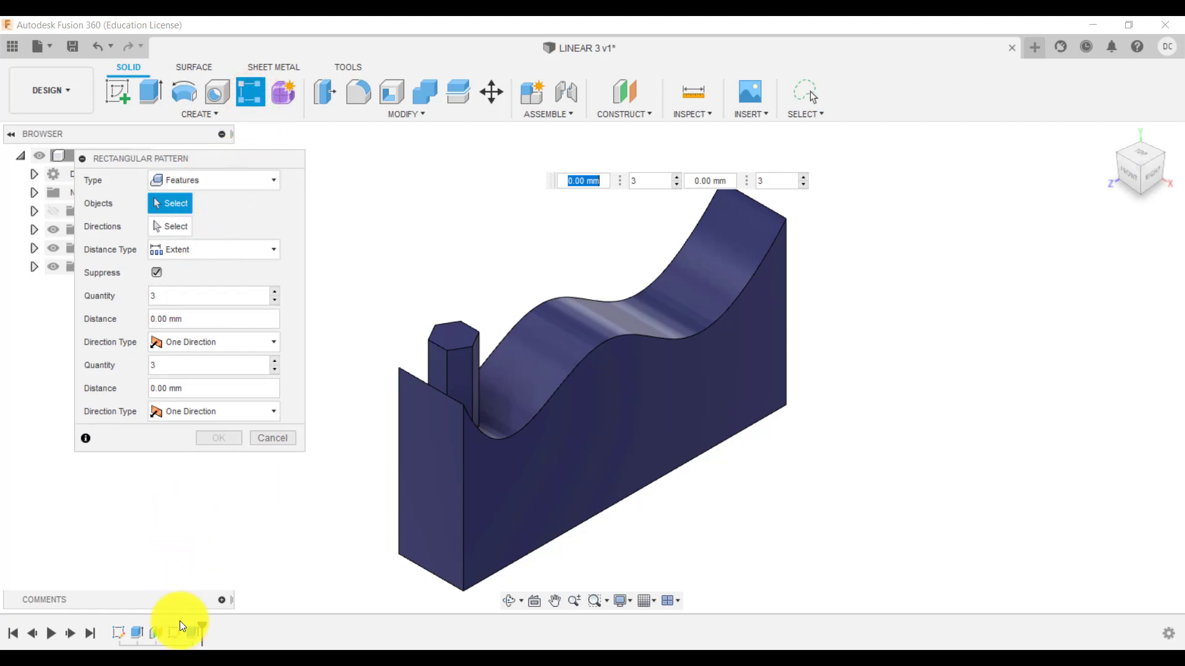
left_click(191, 632)
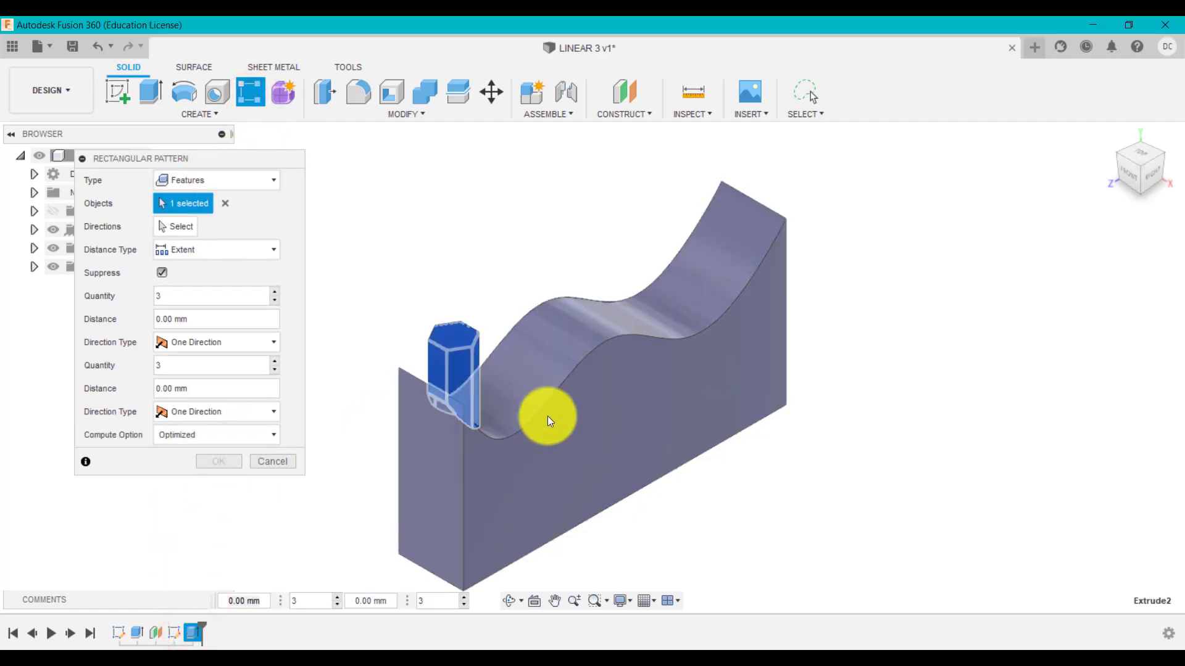
left_click(179, 227)
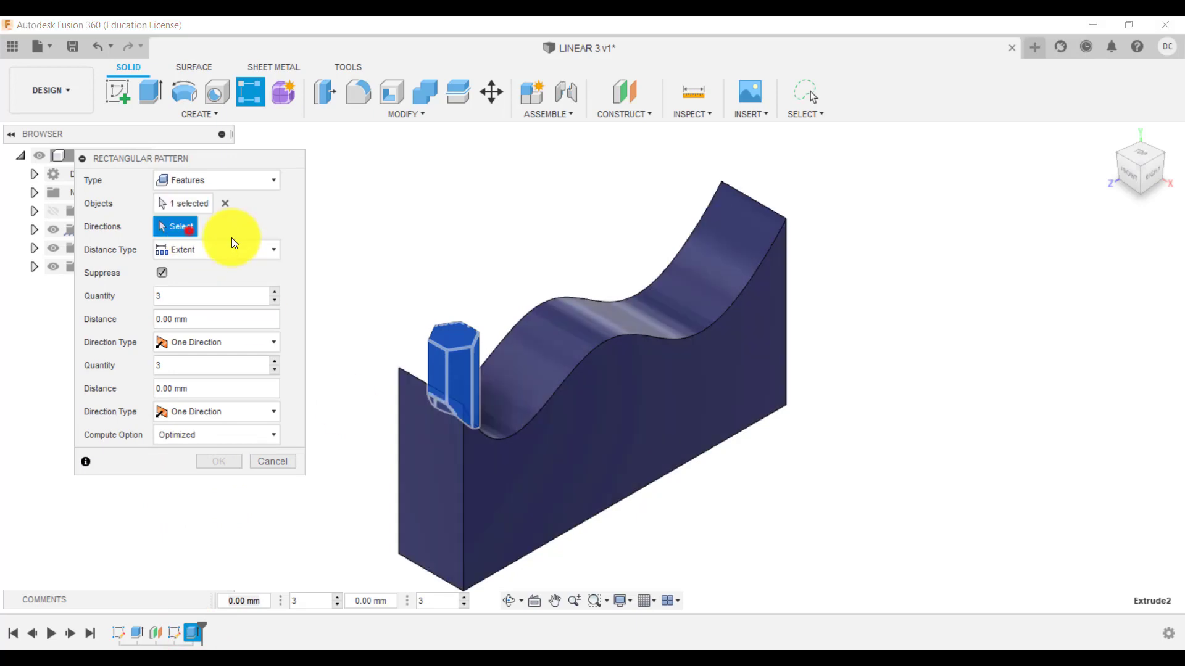
left_click(642, 493)
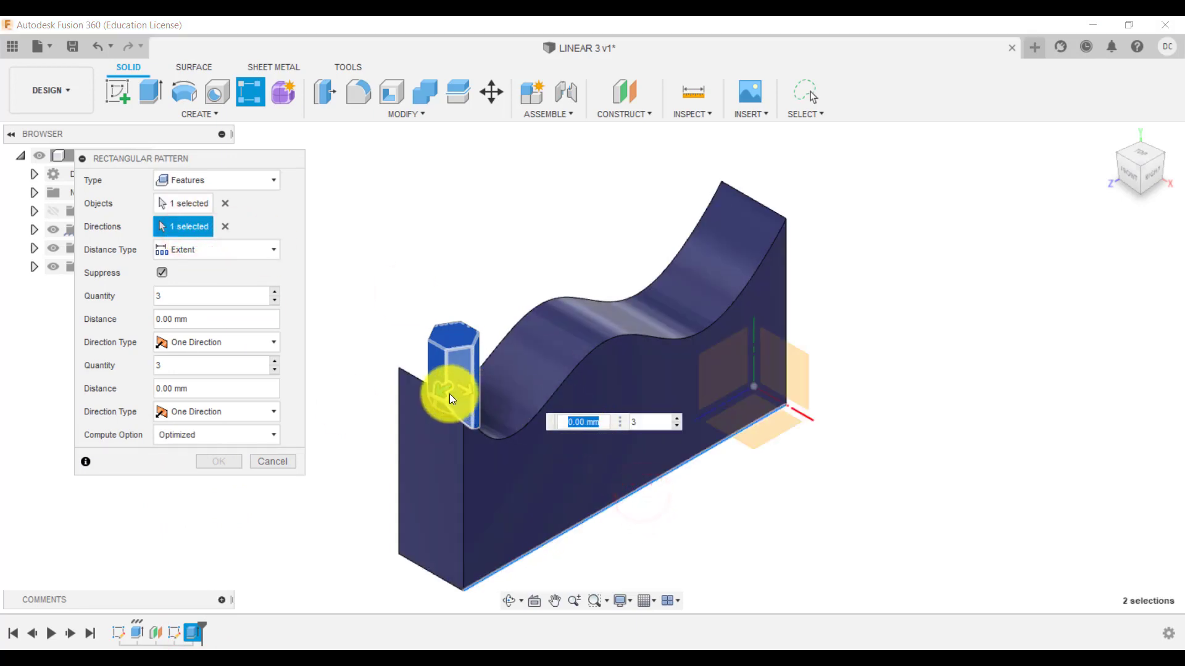
left_click_drag(475, 386, 603, 339)
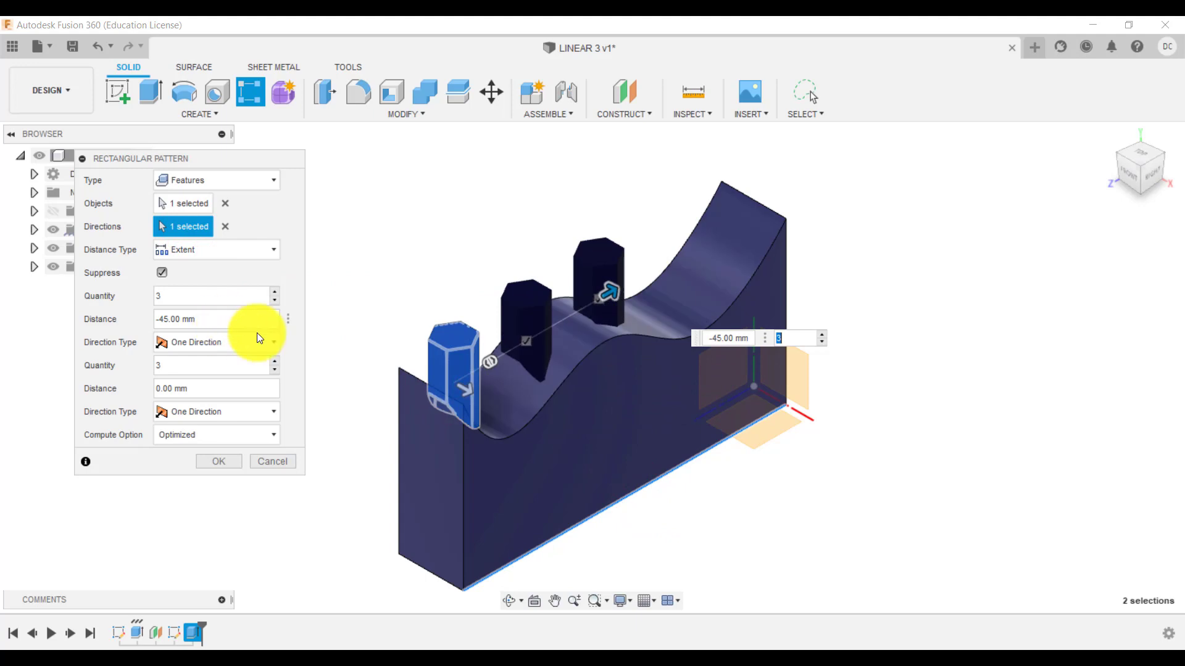
left_click(274, 291)
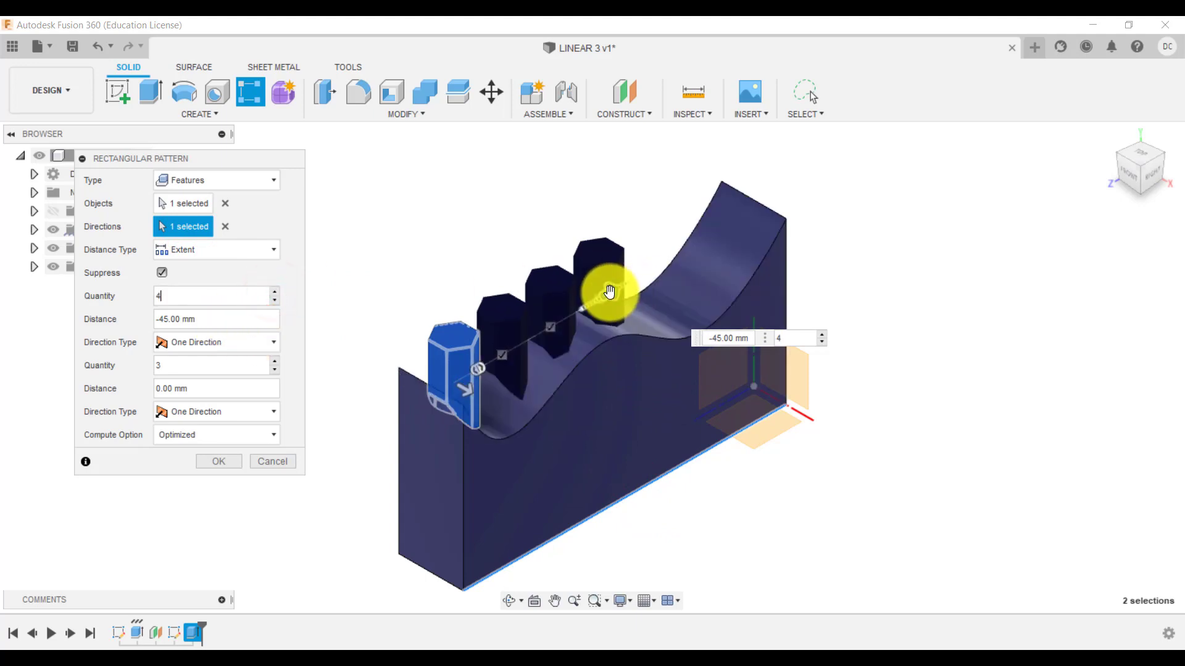
left_click_drag(610, 293, 689, 263)
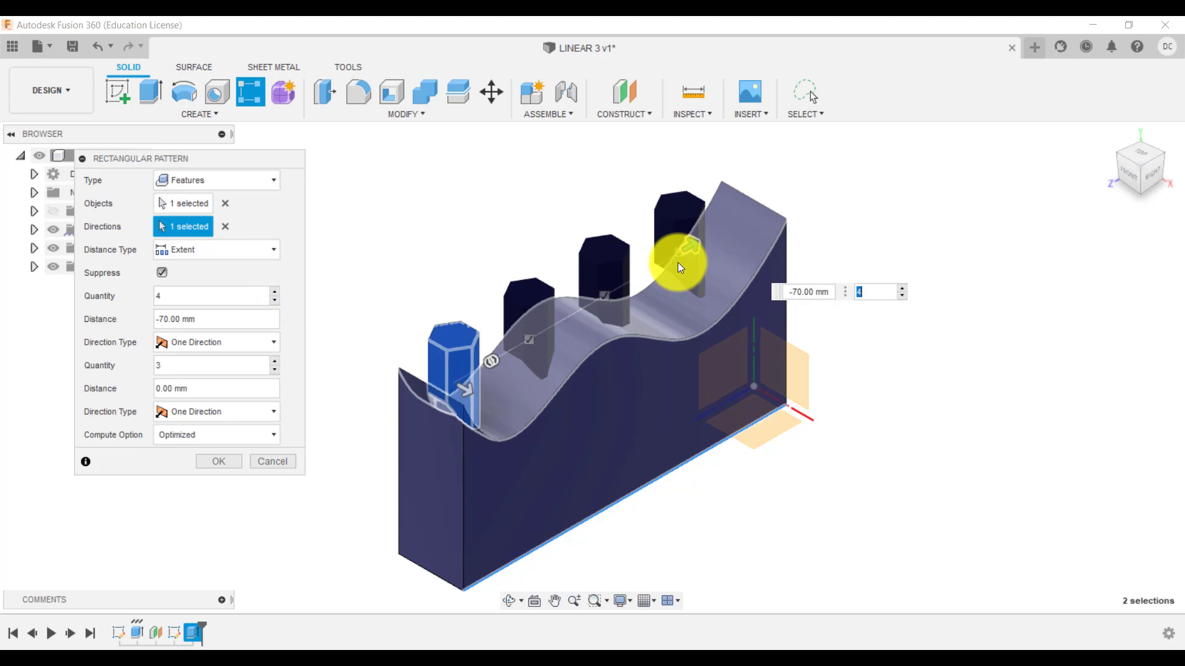
left_click(202, 438)
left_click(192, 472)
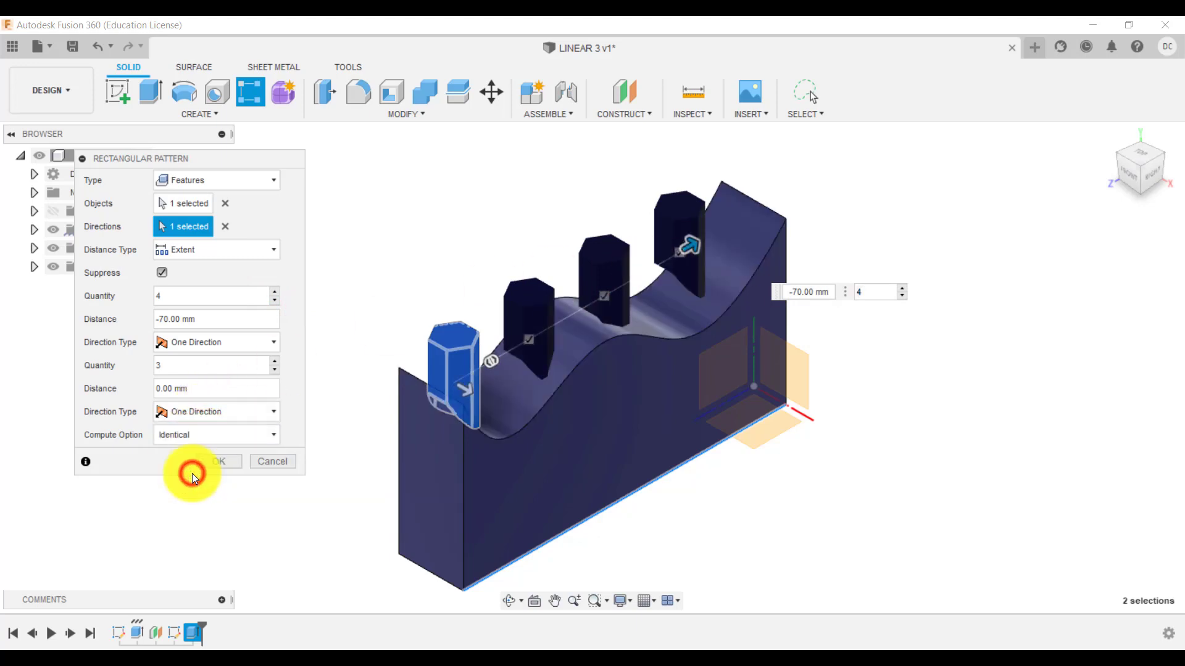
left_click(228, 464)
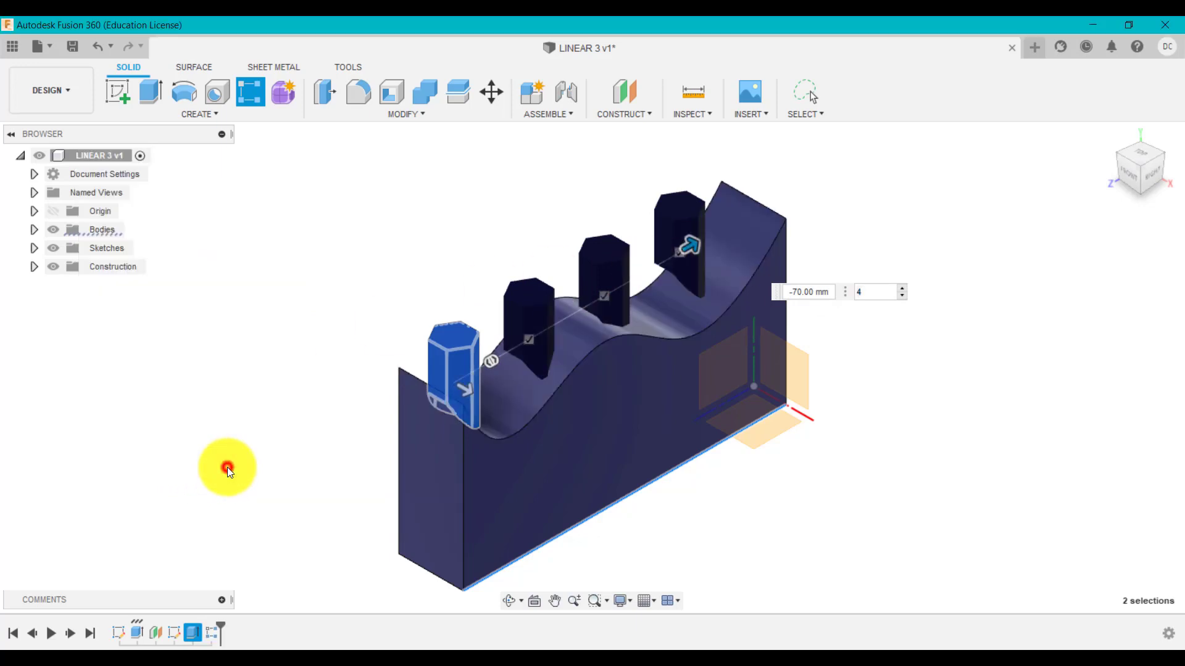
left_click(1147, 171)
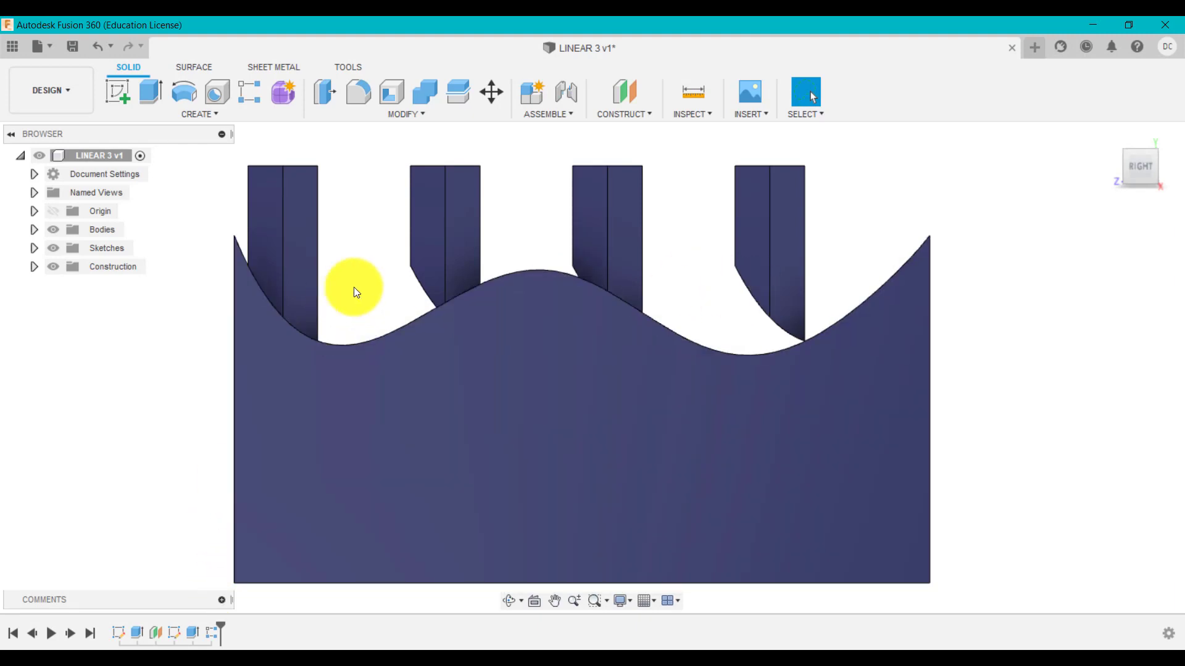
middle_click_drag(352, 206, 266, 182, "shift")
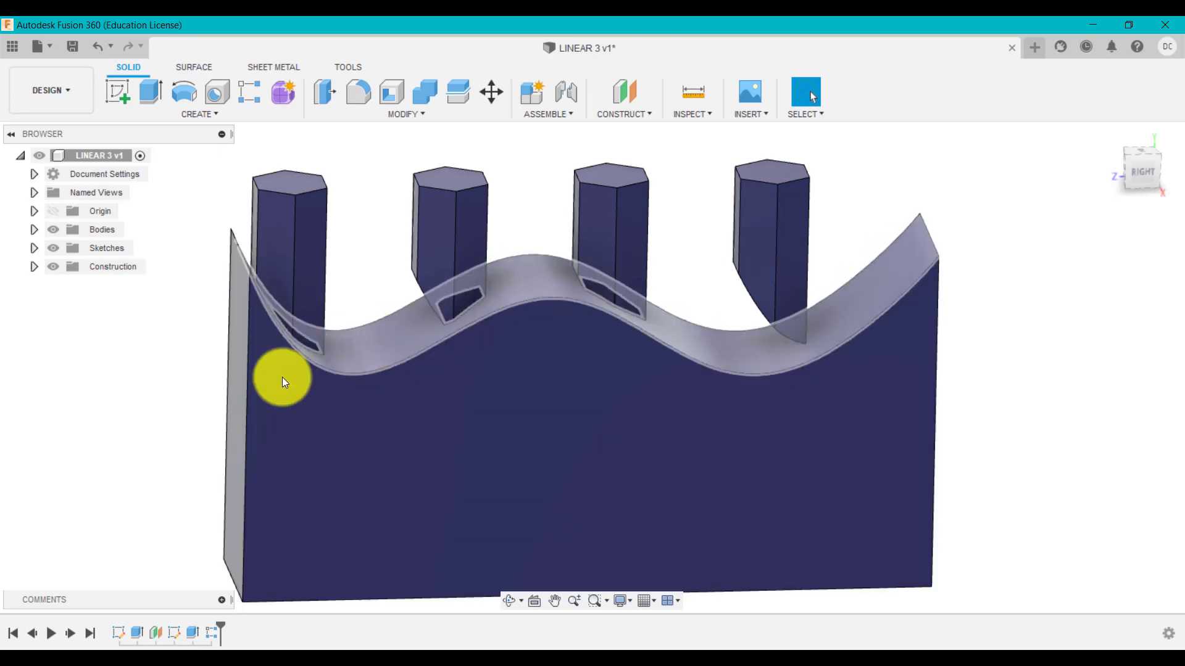
Change R-Pattern3's Compute Option to Adjust so each post meets the wavy surface
right_click(205, 631)
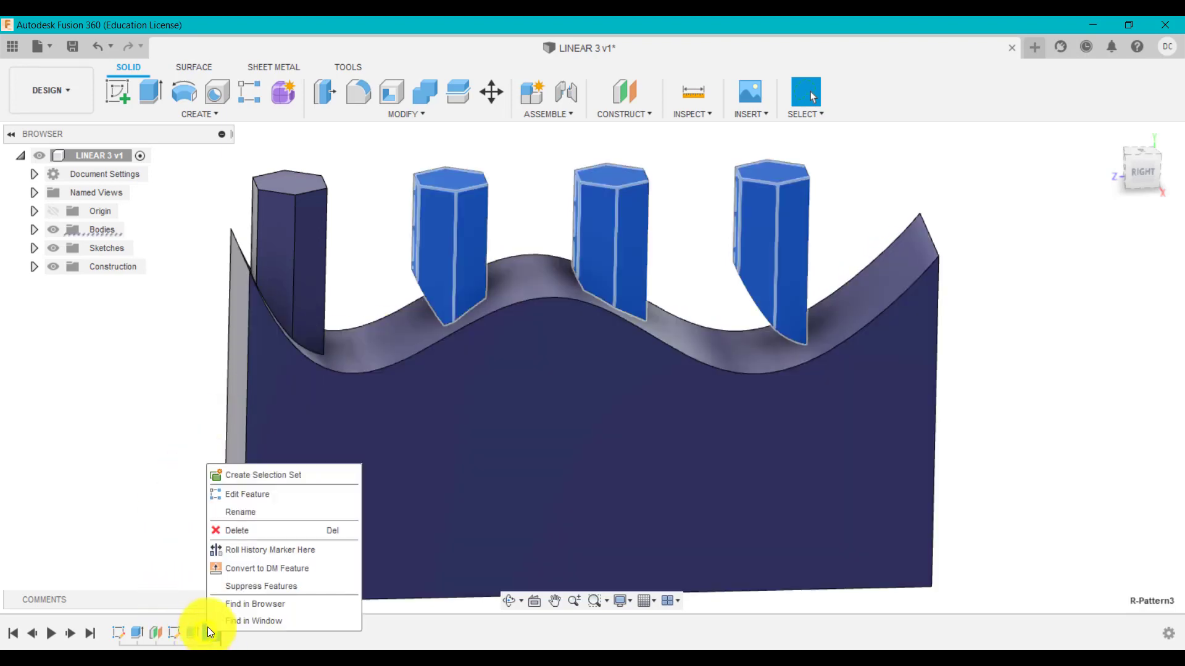
left_click(264, 491)
left_click(225, 433)
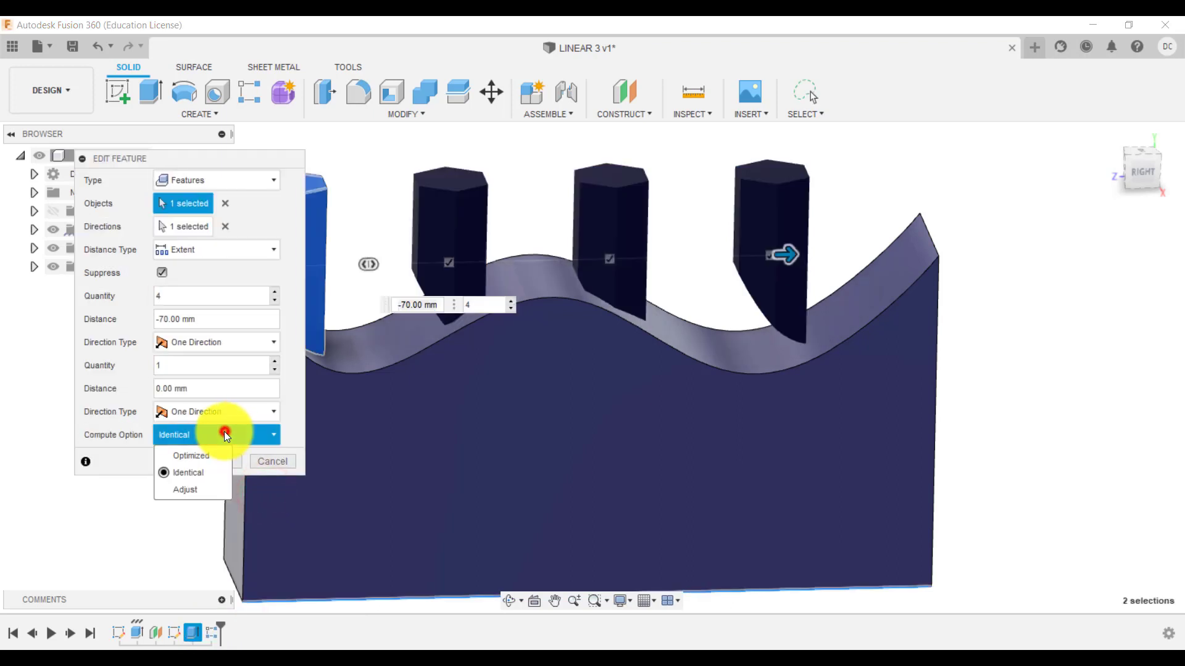
left_click(195, 488)
left_click(219, 463)
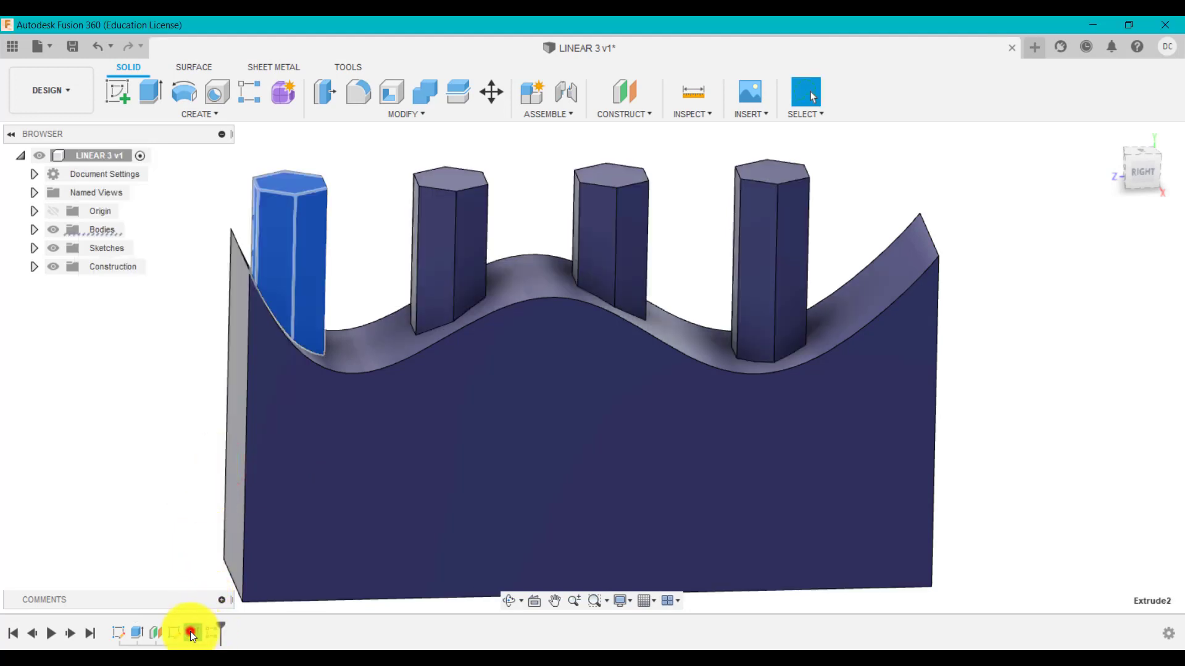
Check the post copies from the right view and reopen the pattern settings
left_click(210, 633)
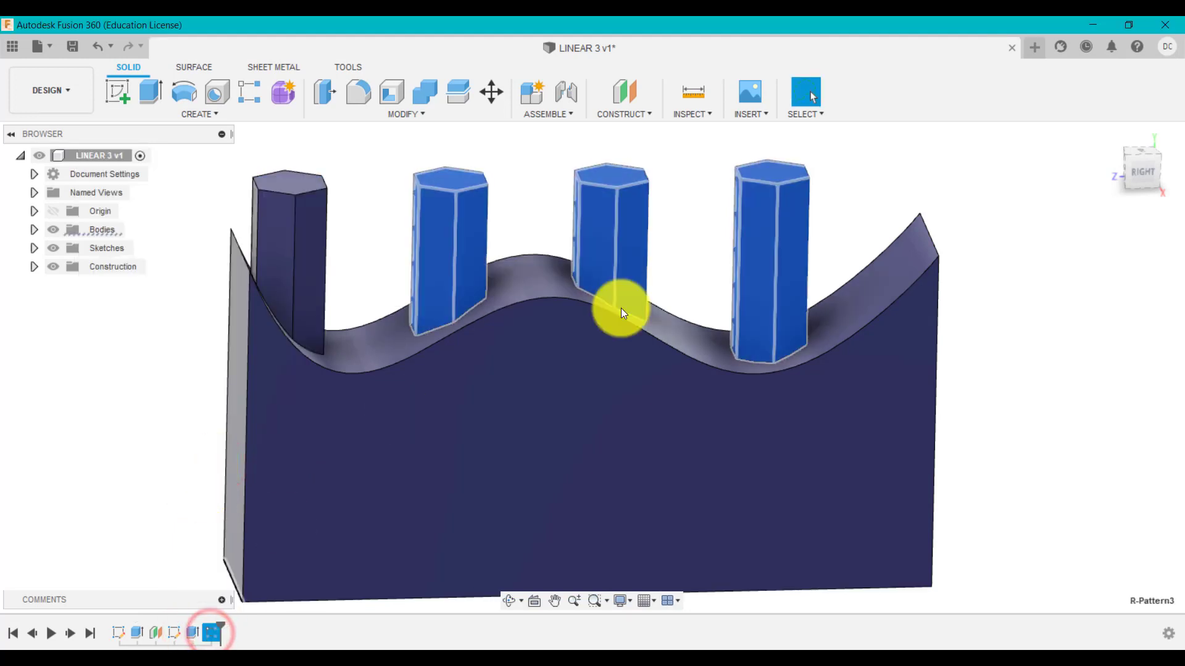
left_click(1139, 172)
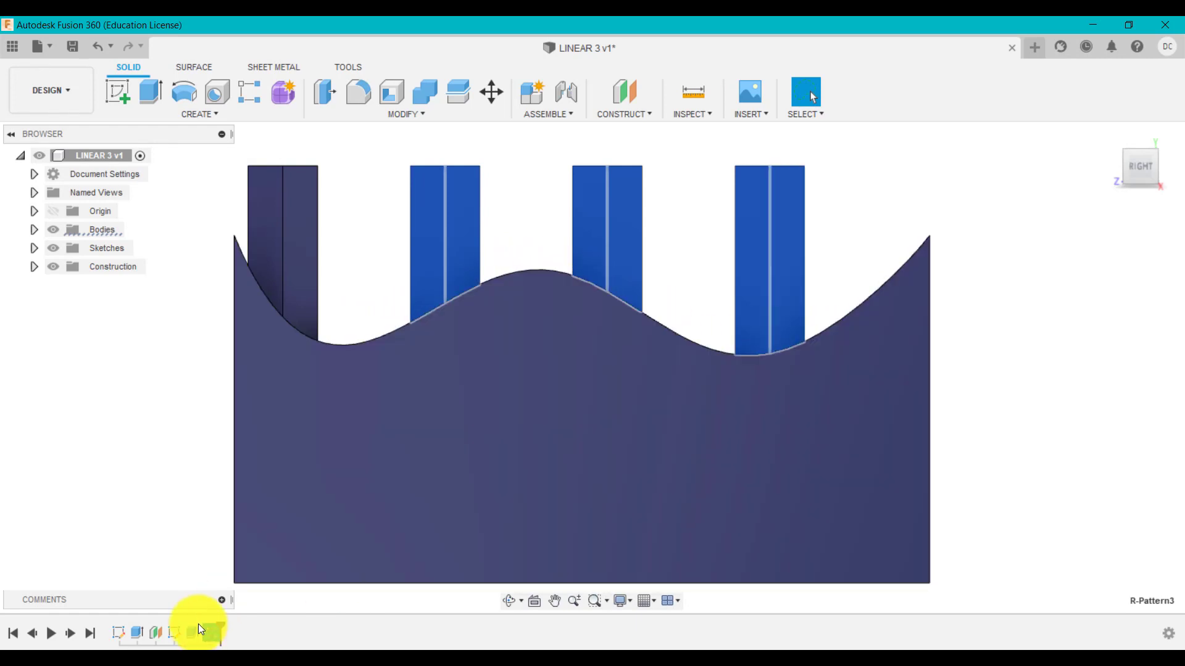
right_click(216, 638)
left_click(279, 501)
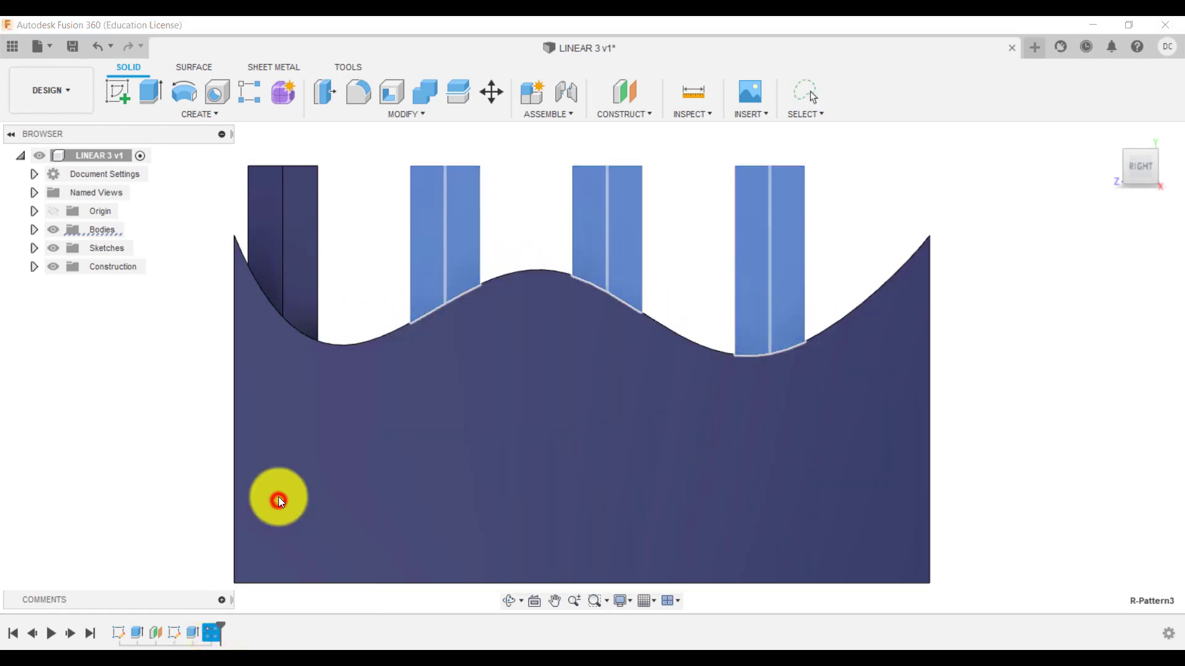
left_click(210, 433)
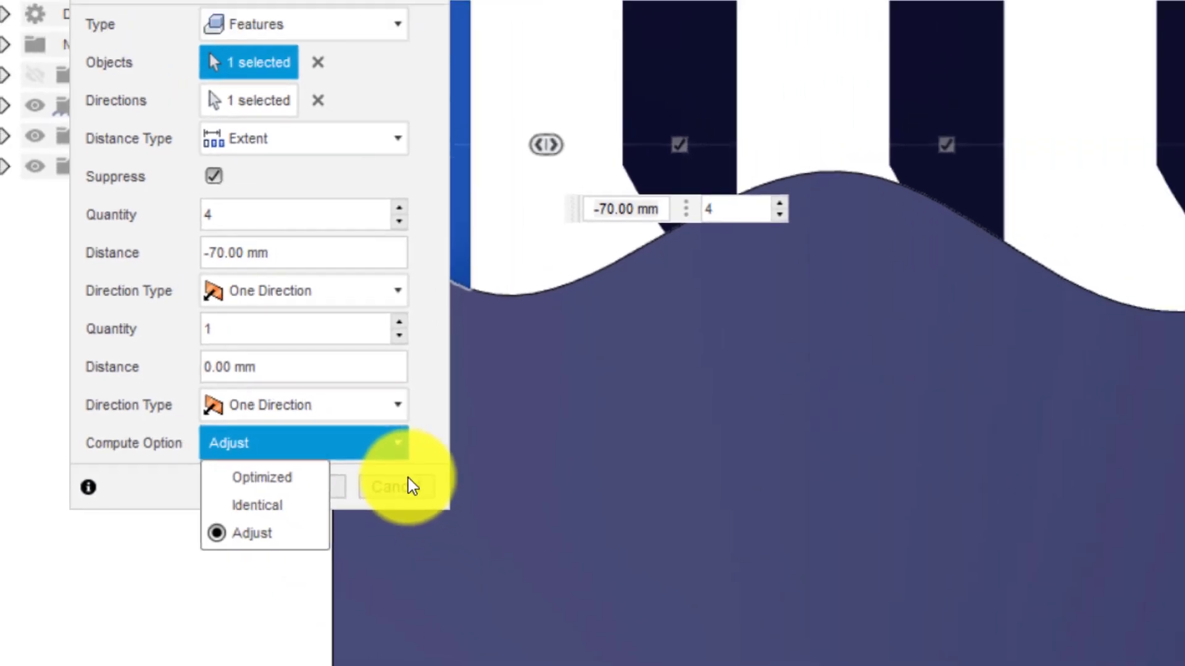
left_click(469, 502)
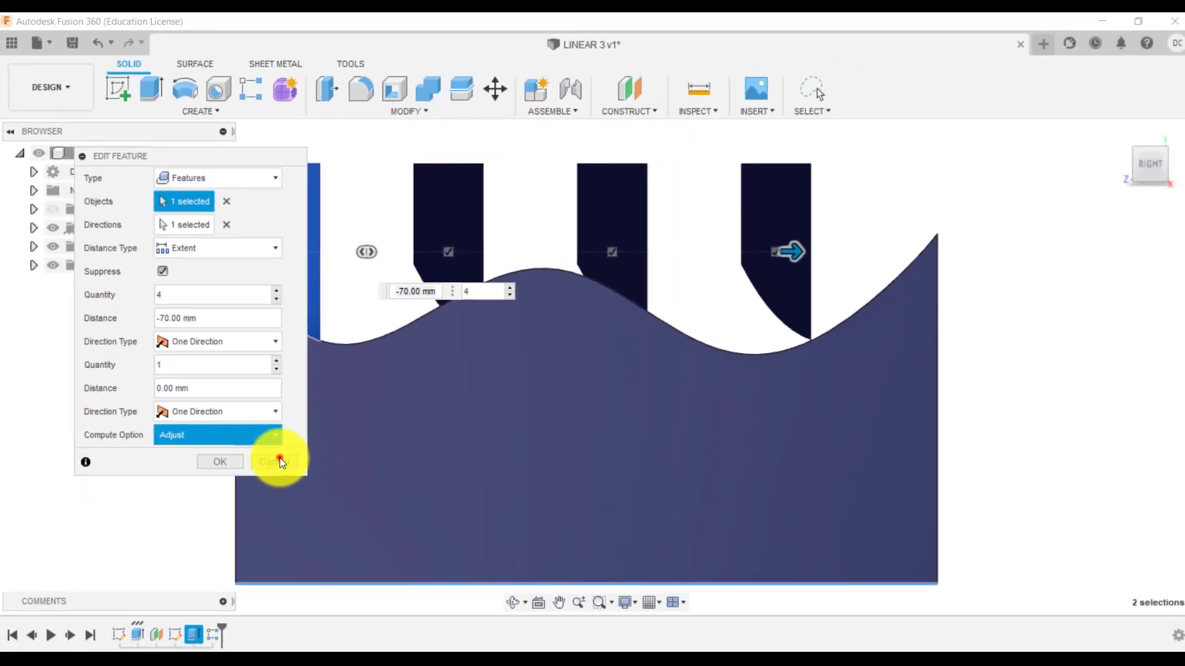
left_click(469, 502)
left_click(1001, 394)
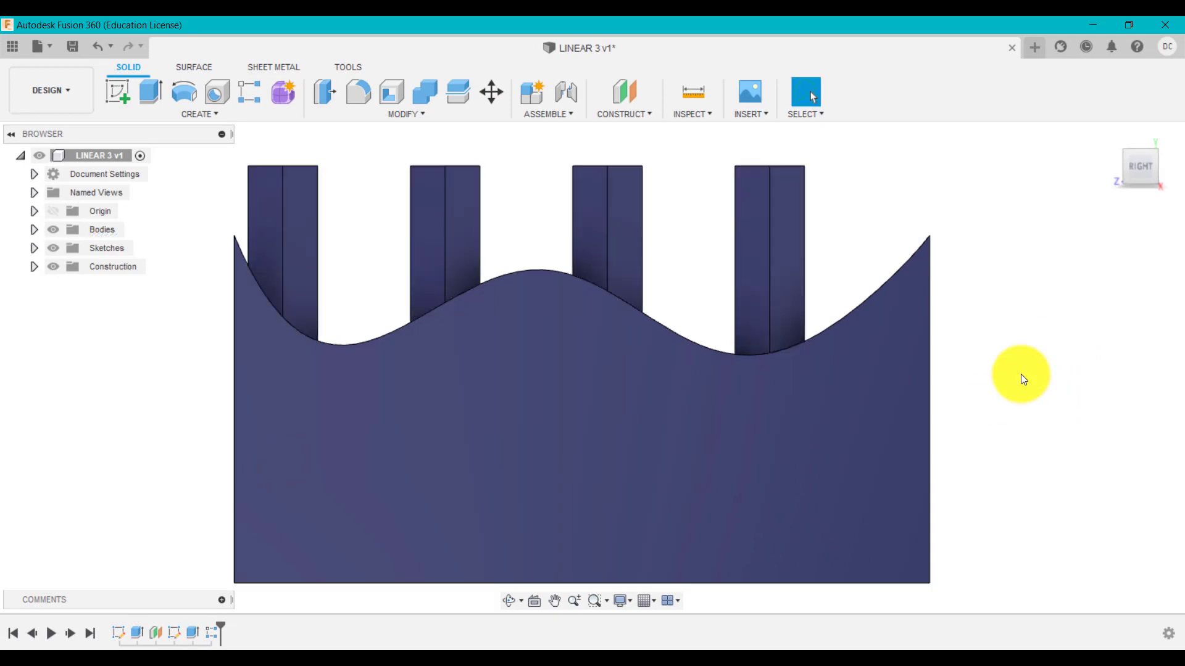
left_click(1111, 135)
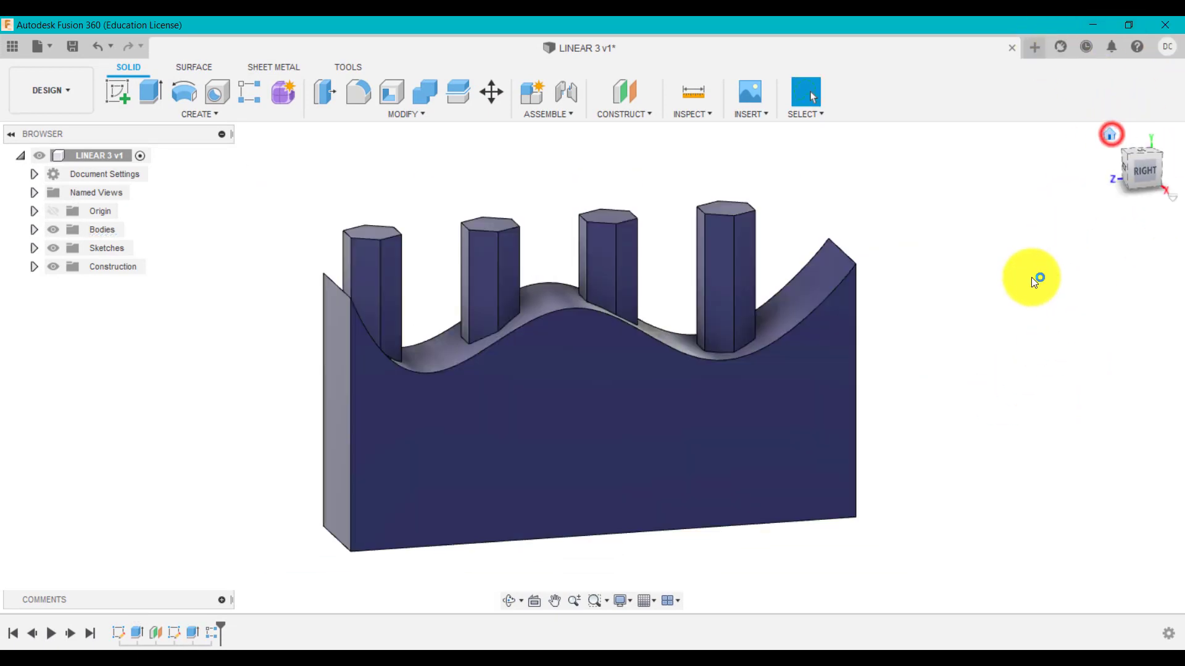